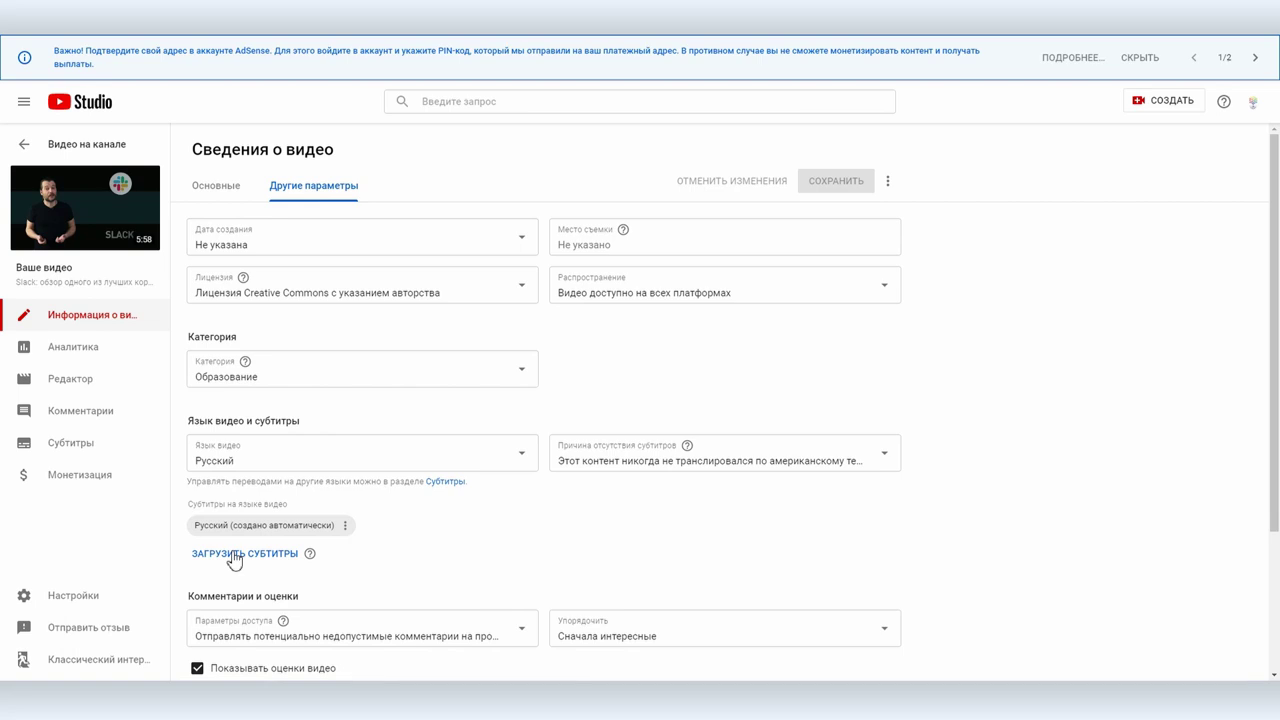
# Upload the subtitle file Всем привет.docx as a file without time codes, from the 2020_01_16_Слэк folder on the Films (E:) drive.
pyautogui.click(232, 555)
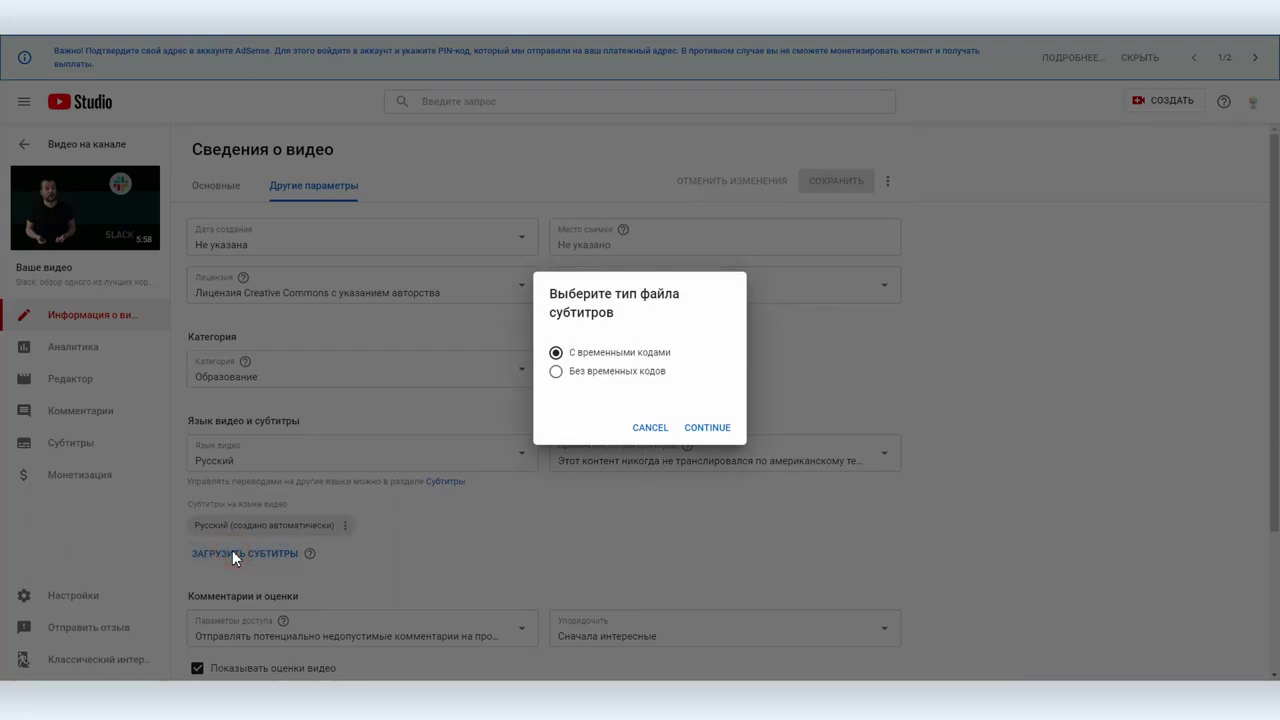
pyautogui.click(558, 373)
pyautogui.click(709, 428)
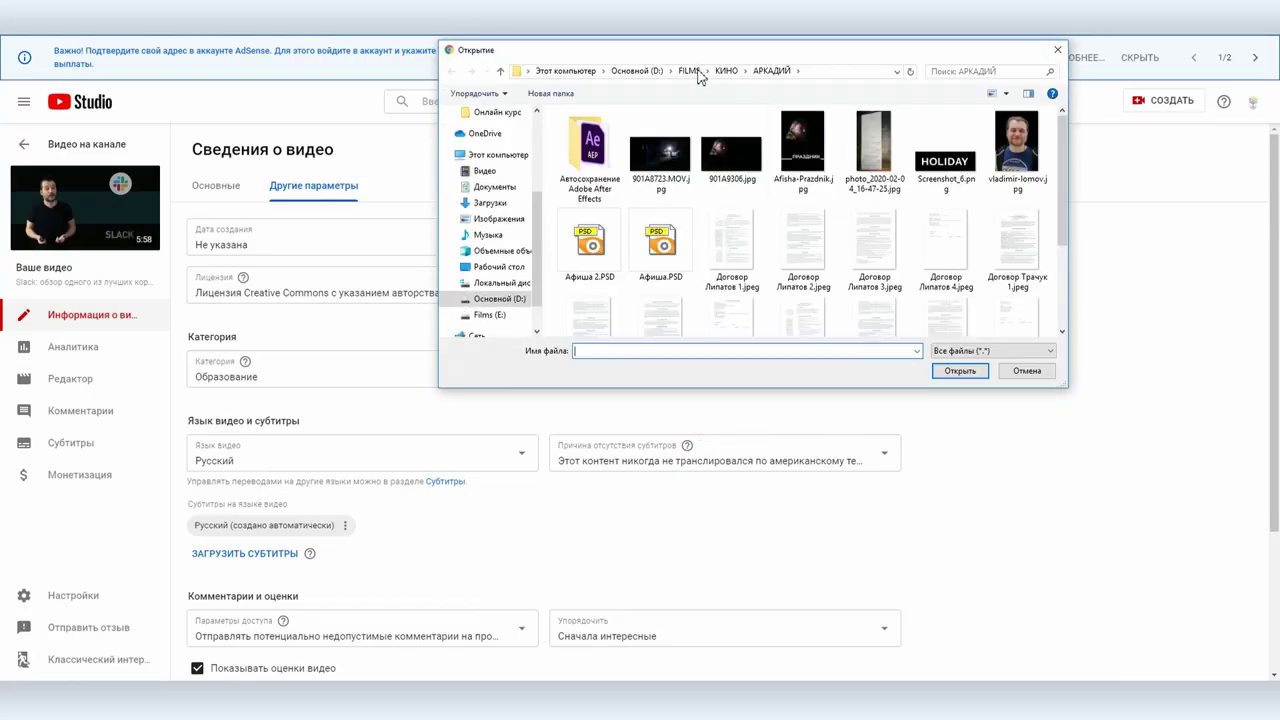
pyautogui.click(572, 73)
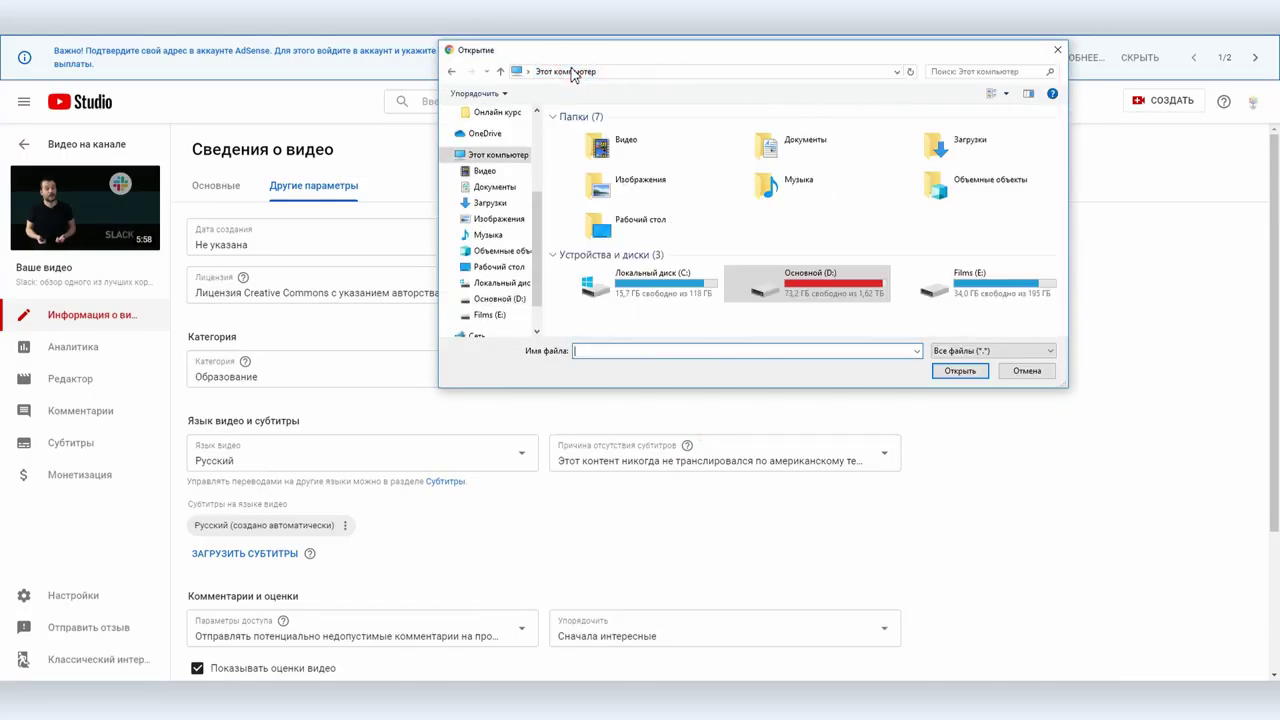
pyautogui.doubleClick(943, 280)
pyautogui.scroll(-3, 665, 275)
pyautogui.scroll(-3, 665, 275)
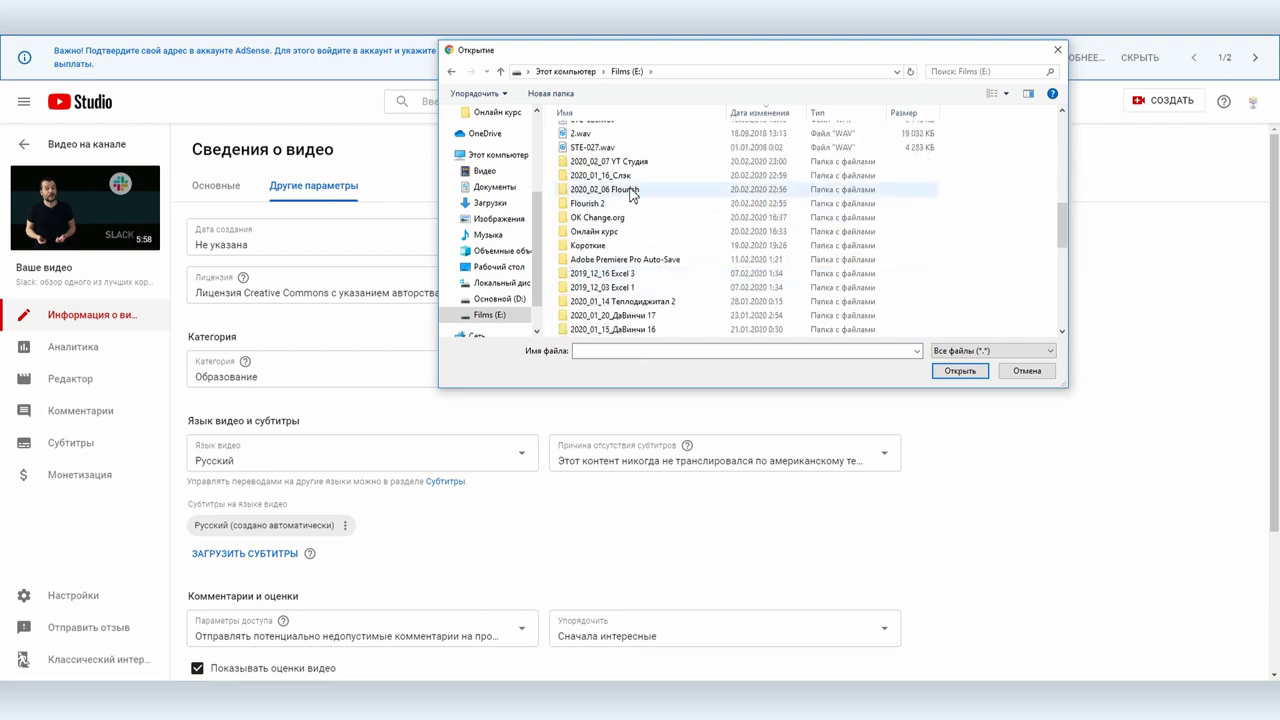
pyautogui.doubleClick(600, 176)
pyautogui.moveTo(1062, 182); pyautogui.dragTo(1068, 305)
pyautogui.doubleClick(1020, 183)
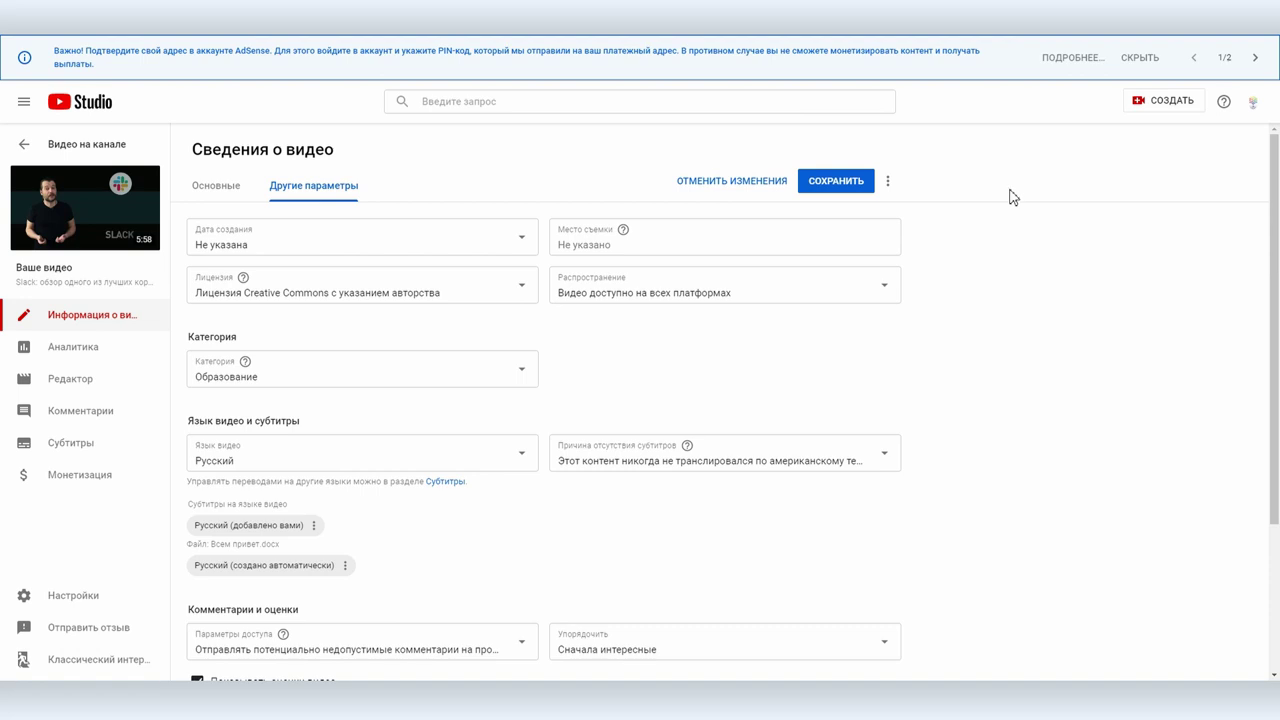
# Save the changes to the Slack video and check the status of its subtitles.
pyautogui.click(823, 182)
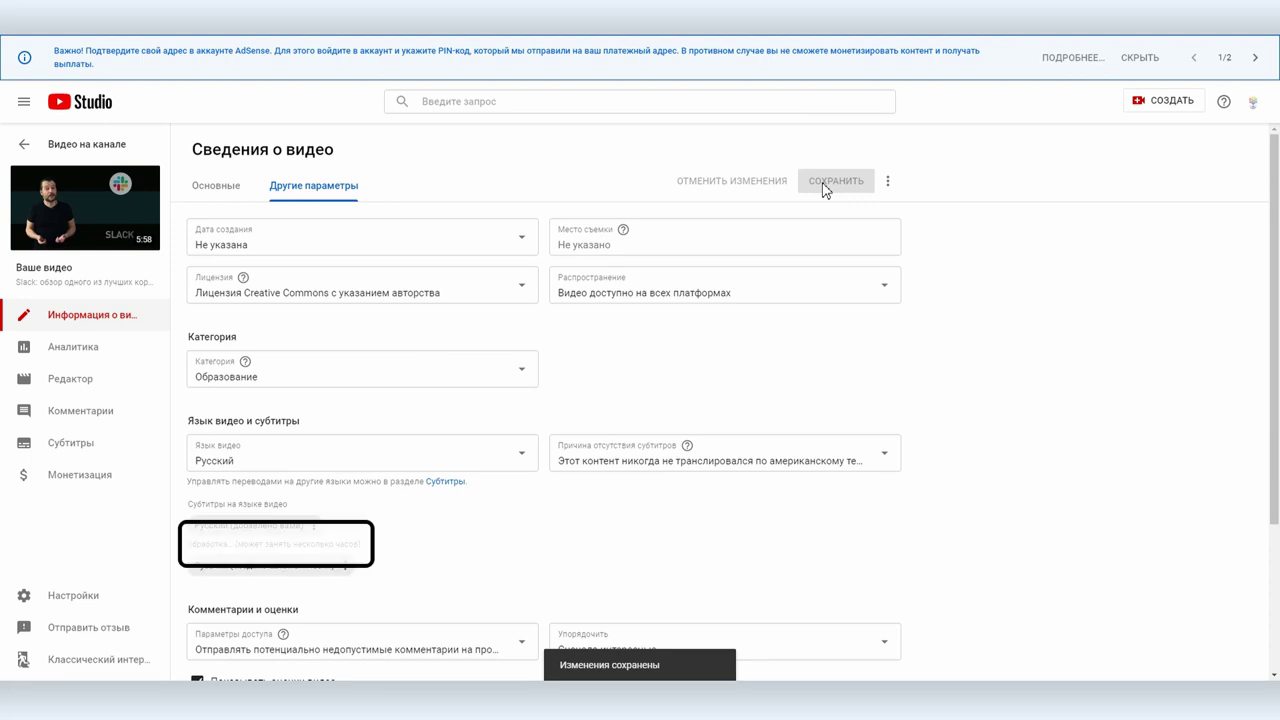
pyautogui.click(449, 483)
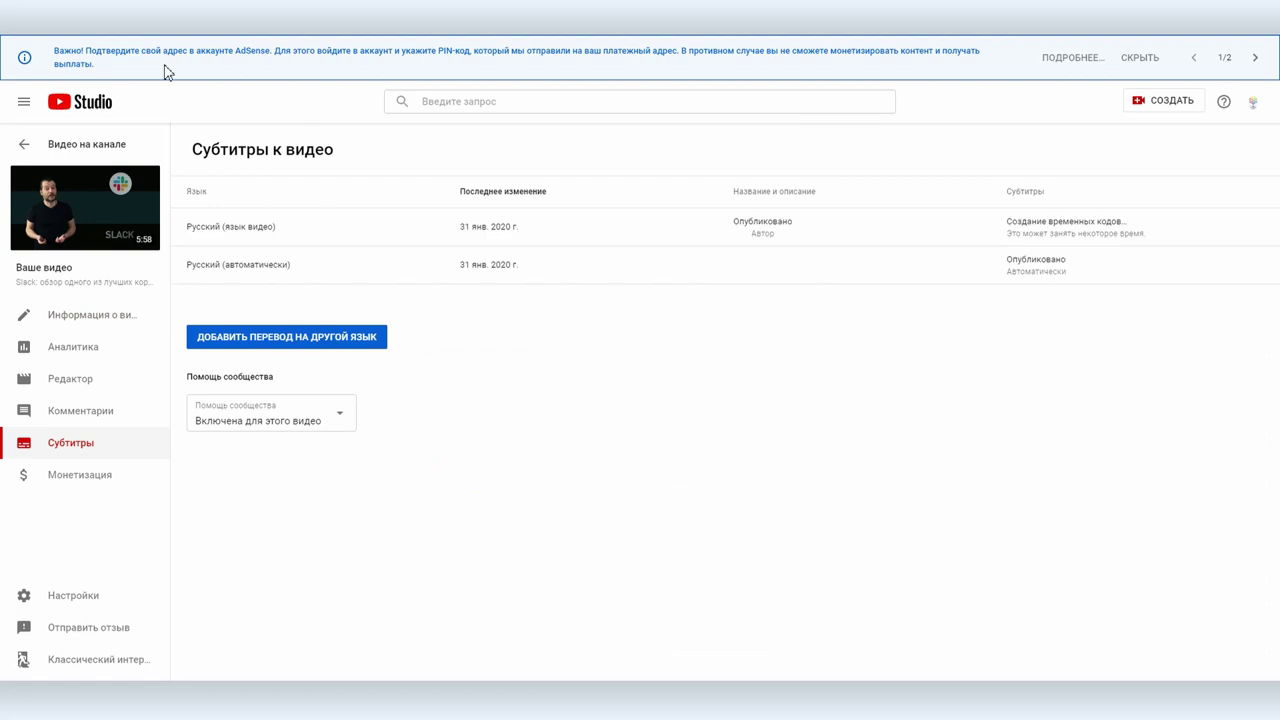
pyautogui.click(24, 145)
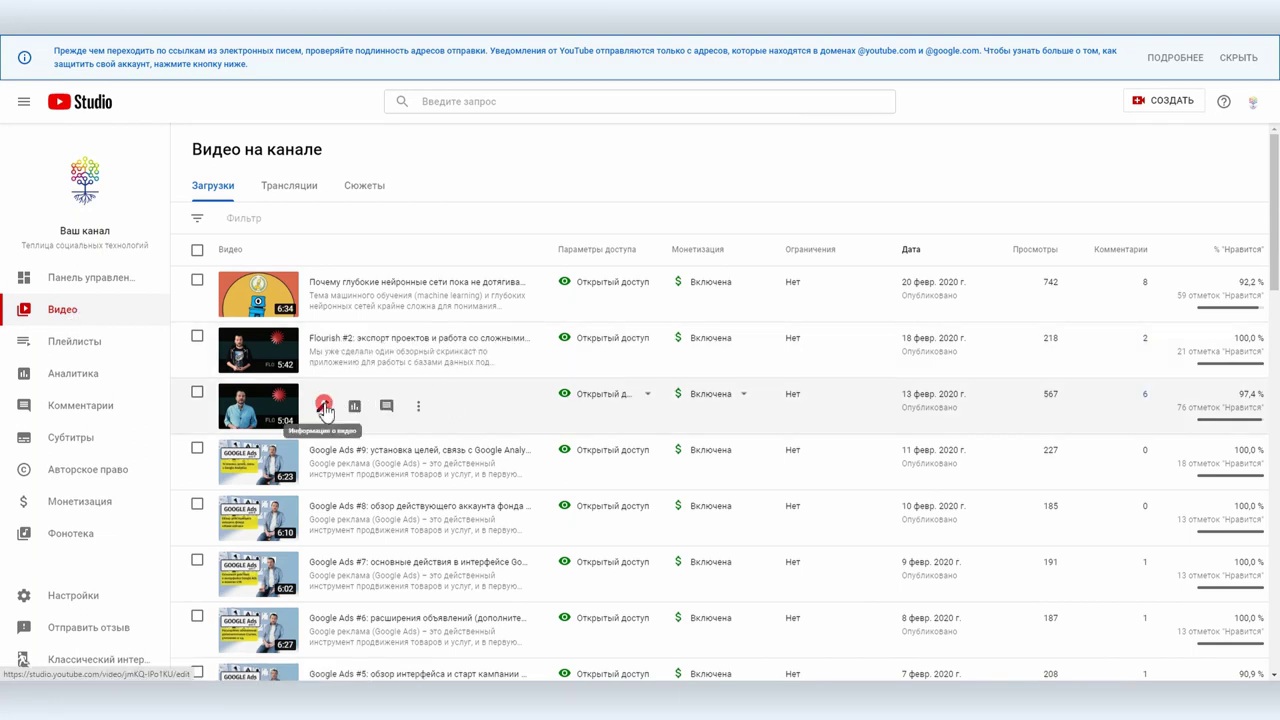
# Open the draft Russian subtitles of the video "Flourish: приложение для визуализации баз данных" and publish them.
pyautogui.click(324, 406)
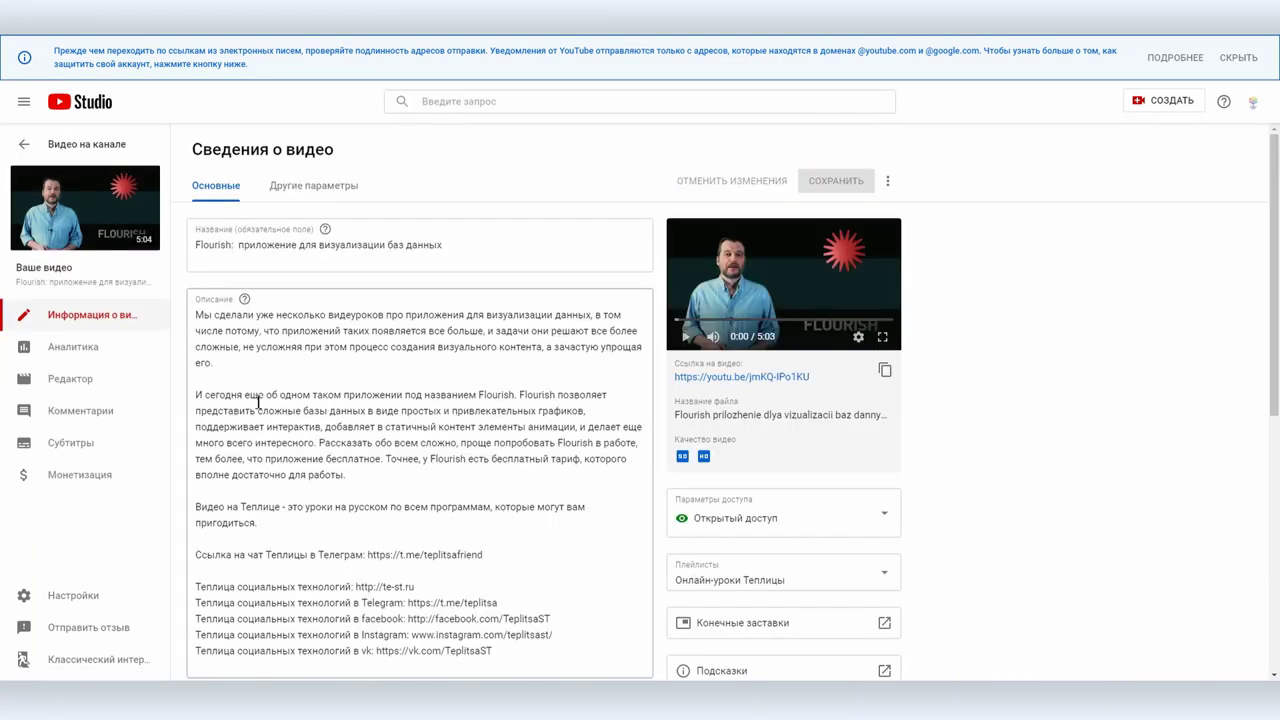
pyautogui.click(70, 443)
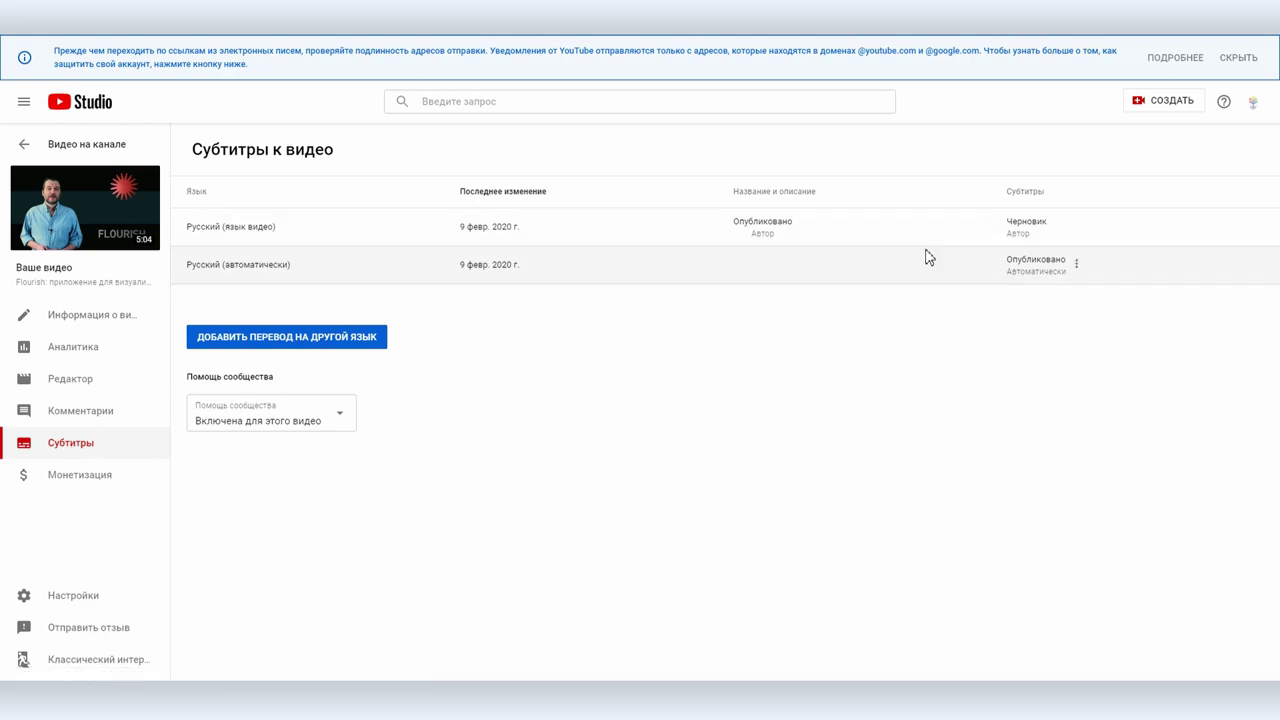
pyautogui.click(1014, 232)
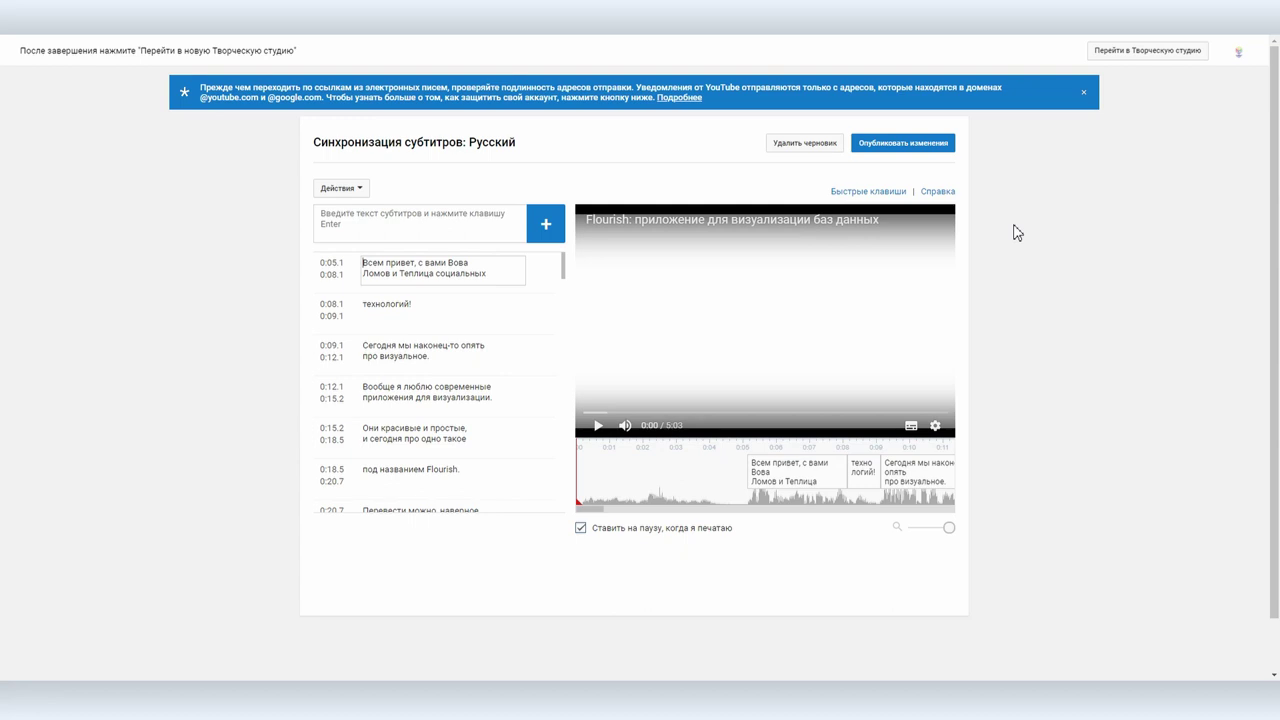
pyautogui.click(922, 145)
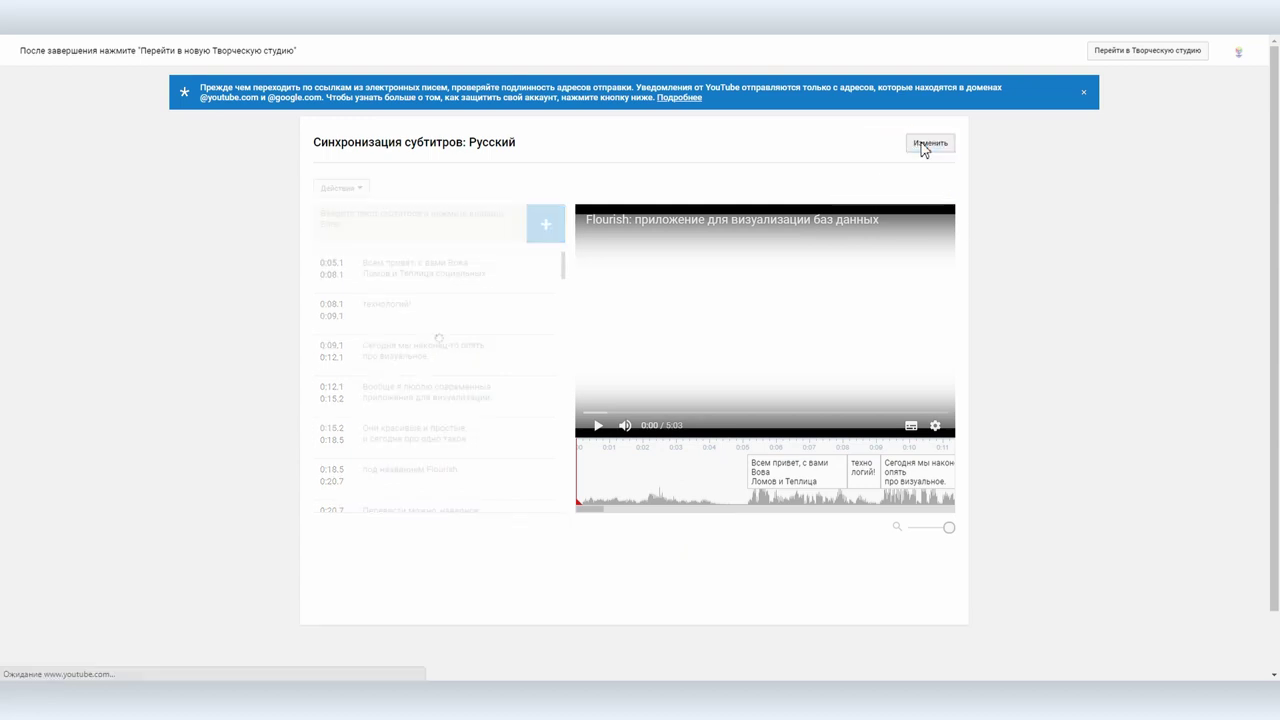
pyautogui.click(330, 183)
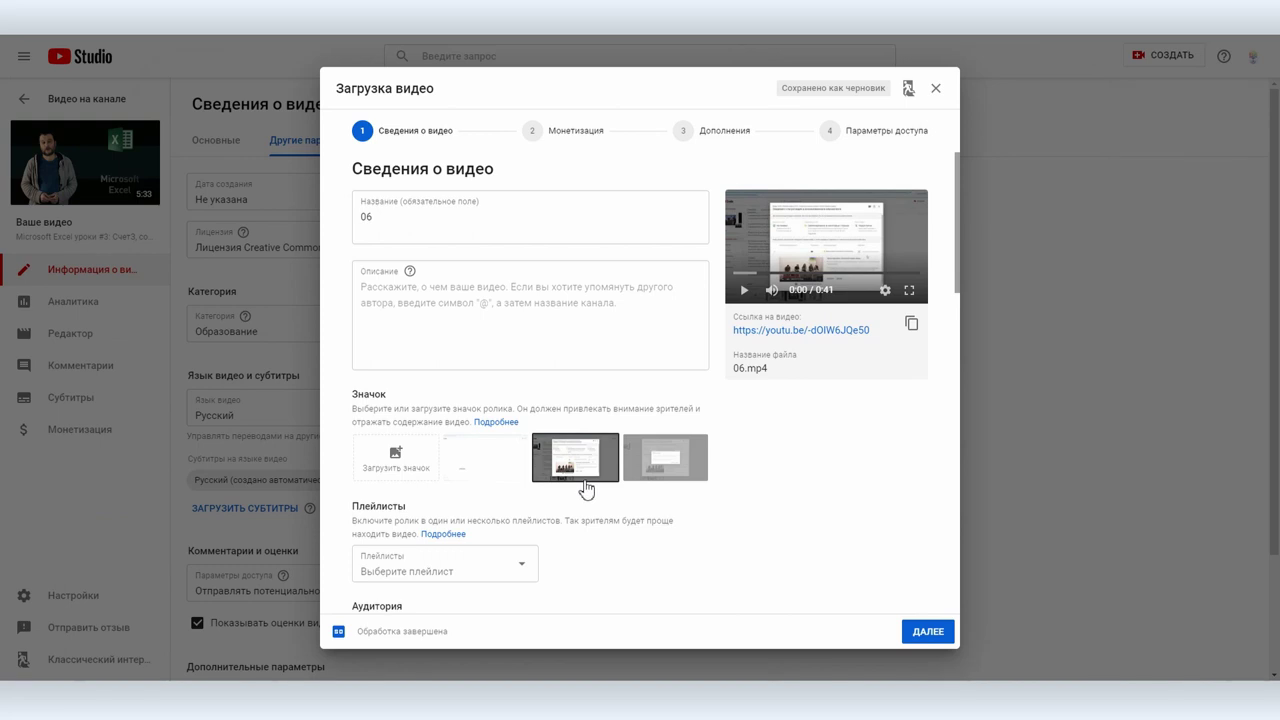
# Open the subtitle upload option in the details of the draft video 06.
pyautogui.scroll(-4, 586, 488)
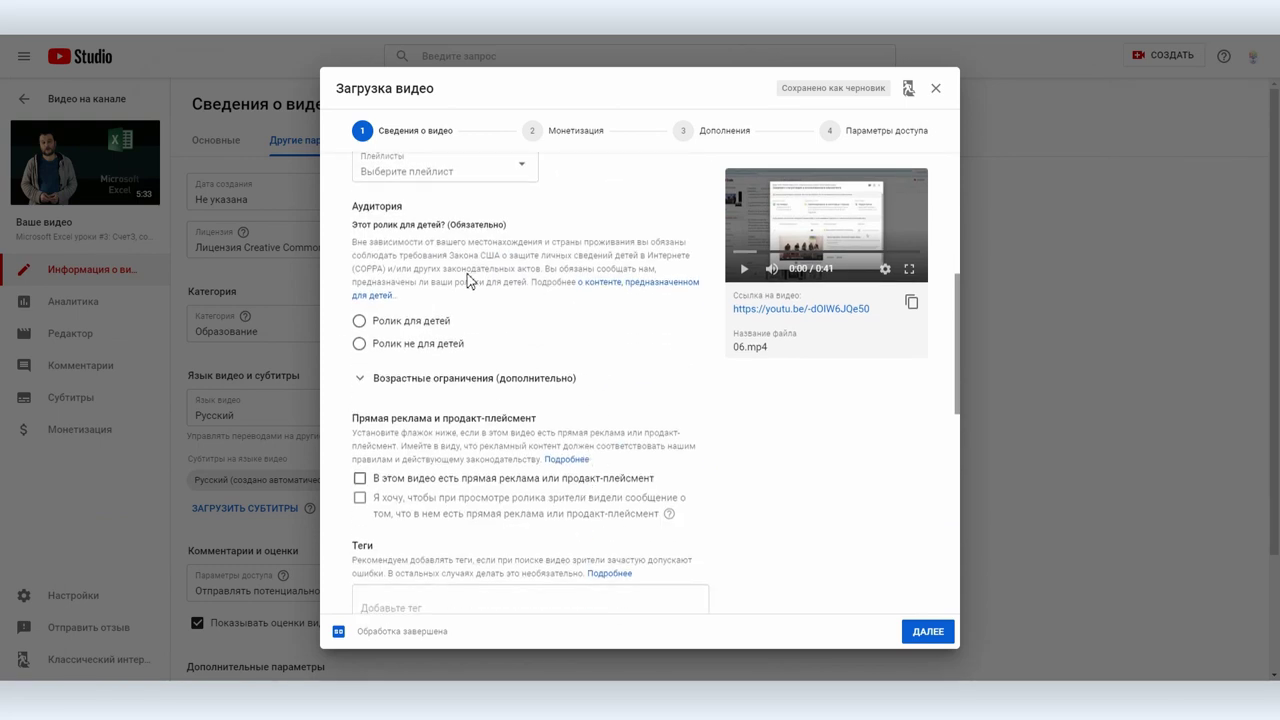
pyautogui.scroll(-6, 433, 402)
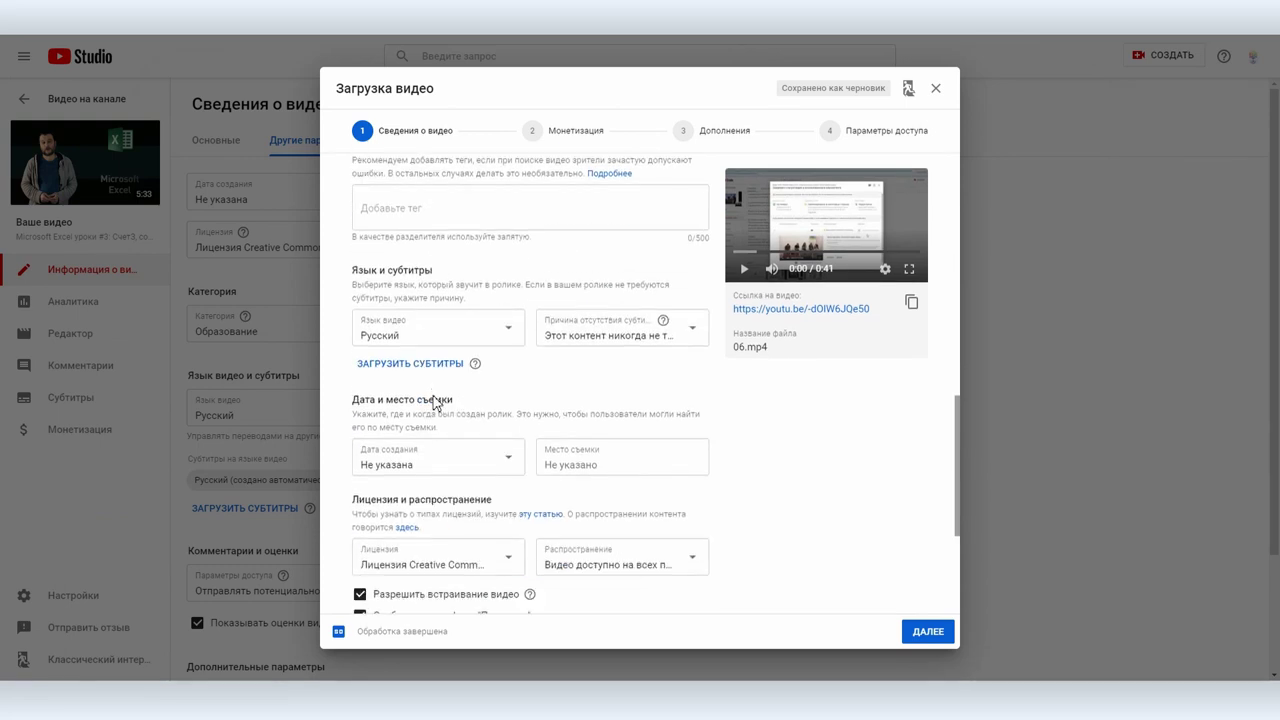
pyautogui.scroll(1, 440, 300)
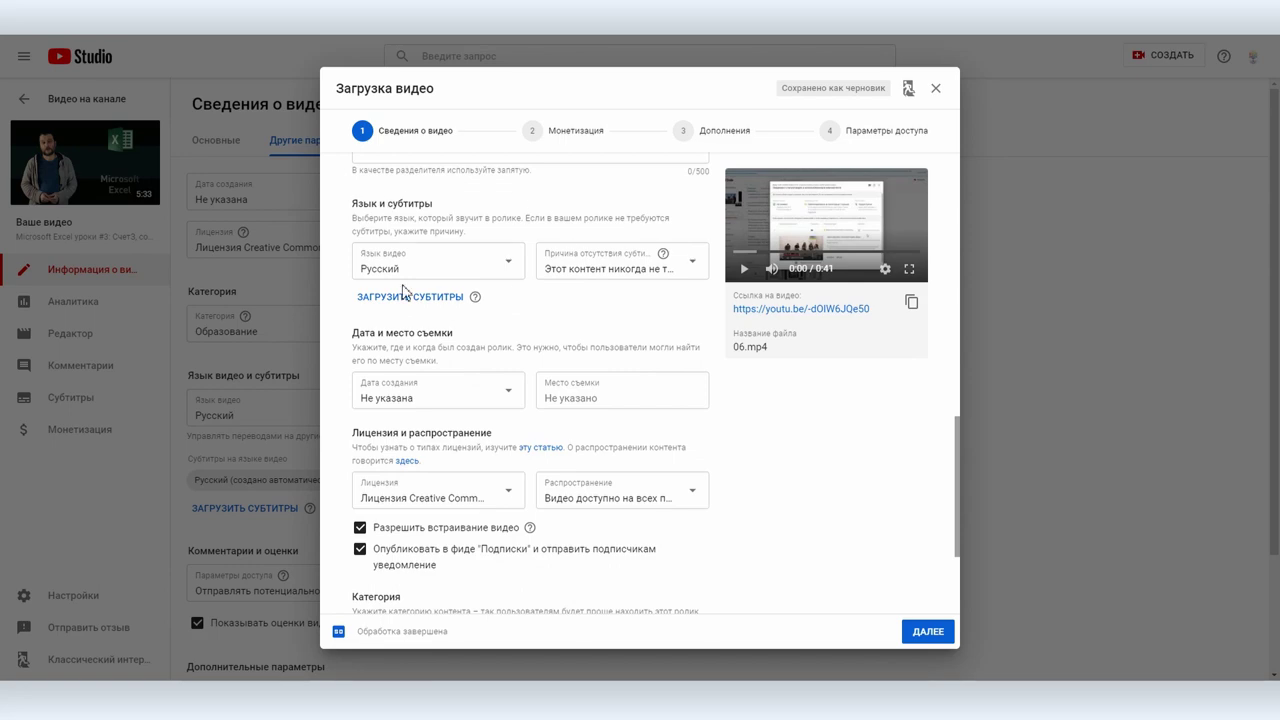
pyautogui.click(412, 300)
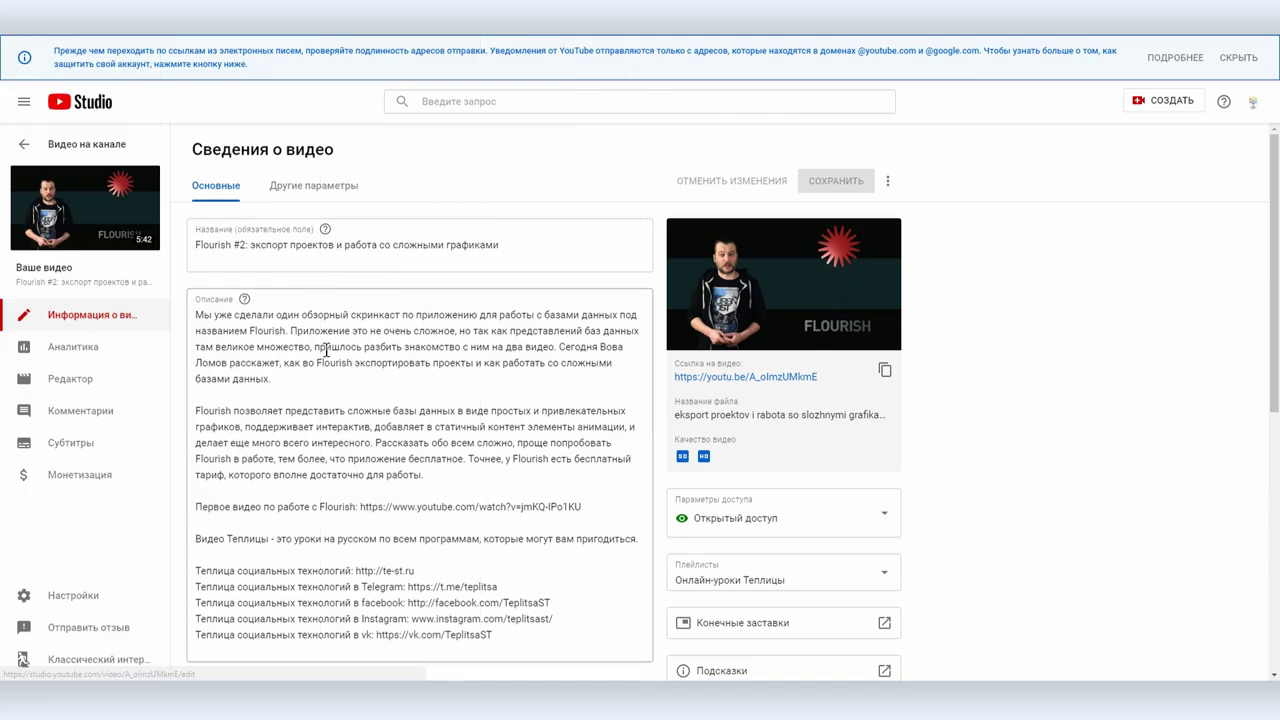
# Open the automatic Russian subtitles of the "Flourish #2" video for editing.
pyautogui.click(58, 452)
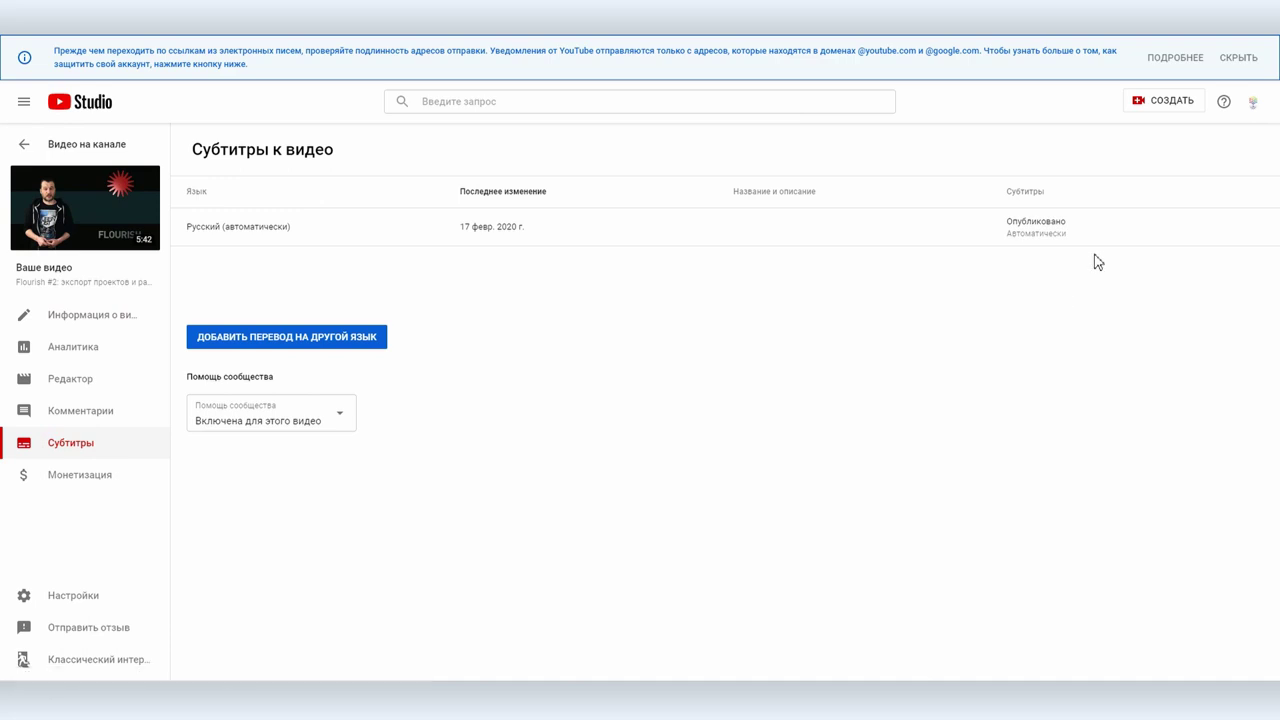
pyautogui.click(1006, 226)
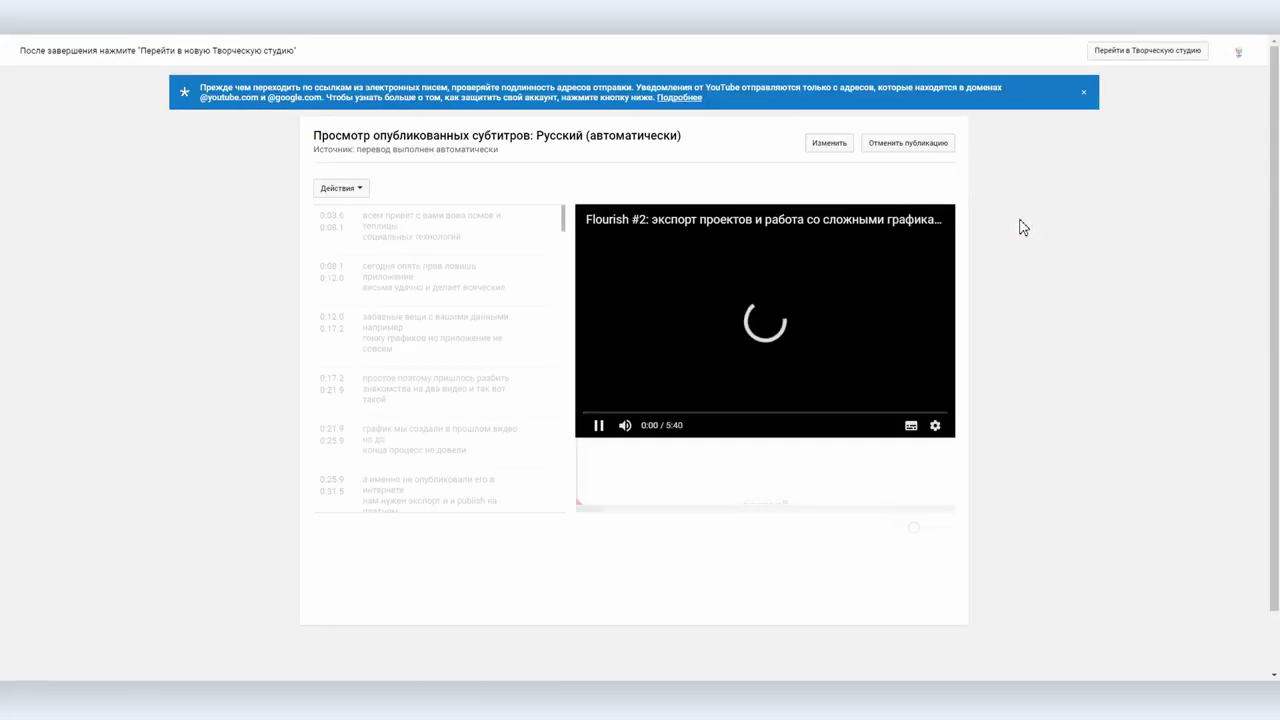
pyautogui.click(827, 143)
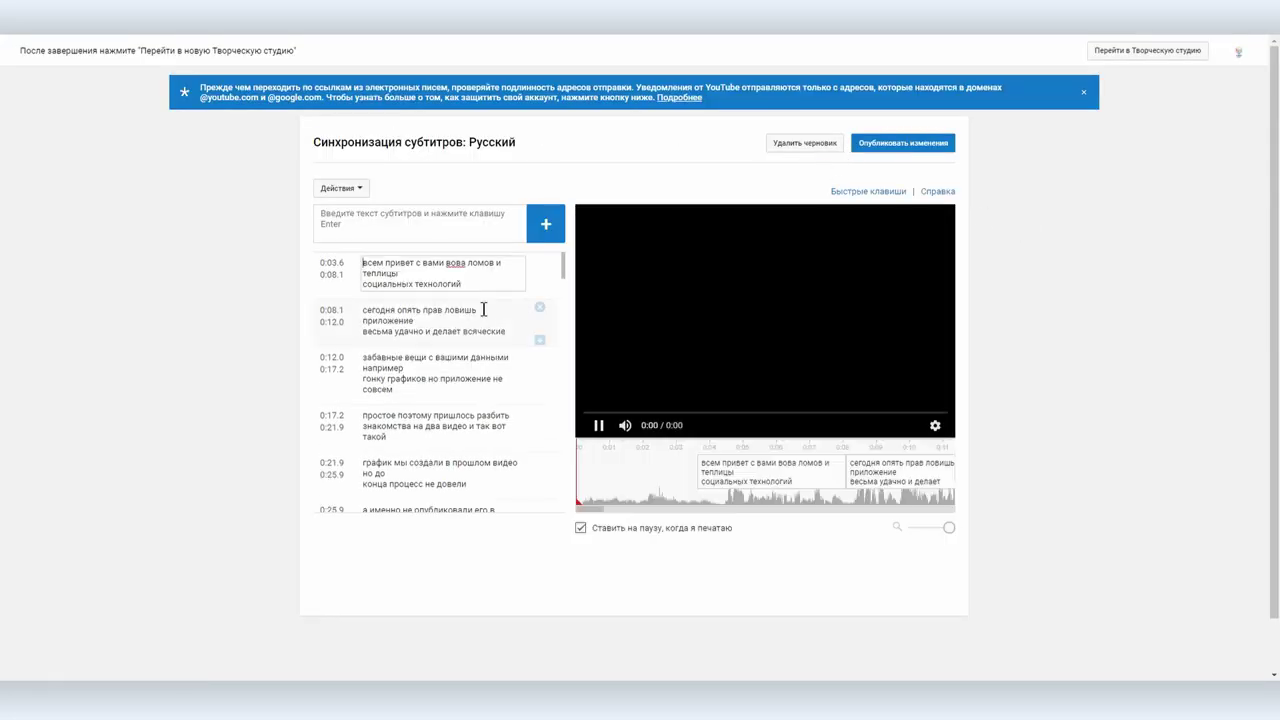
# Capitalize the speaker's first and last name in the first caption and correct "теплицы" to "теплица".
pyautogui.click(451, 262)
pyautogui.press('BackSpace')
pyautogui.write('D')
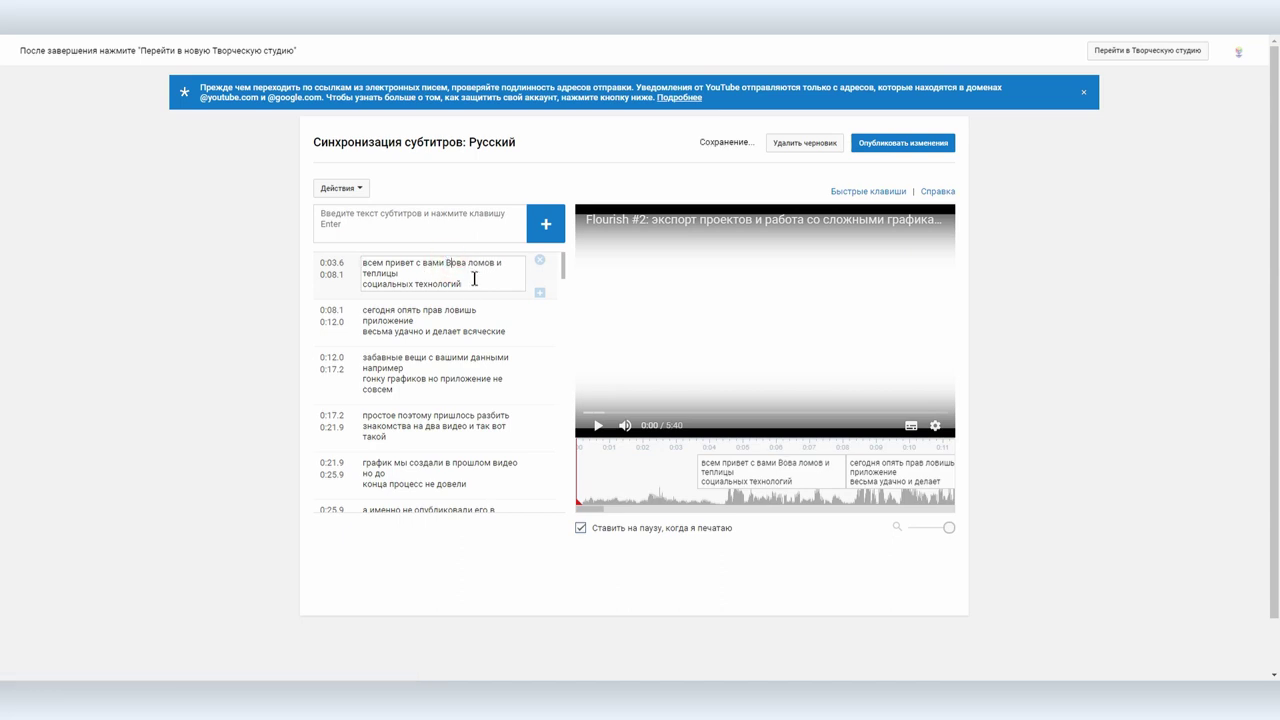
pyautogui.moveTo(470, 262); pyautogui.dragTo(478, 266)
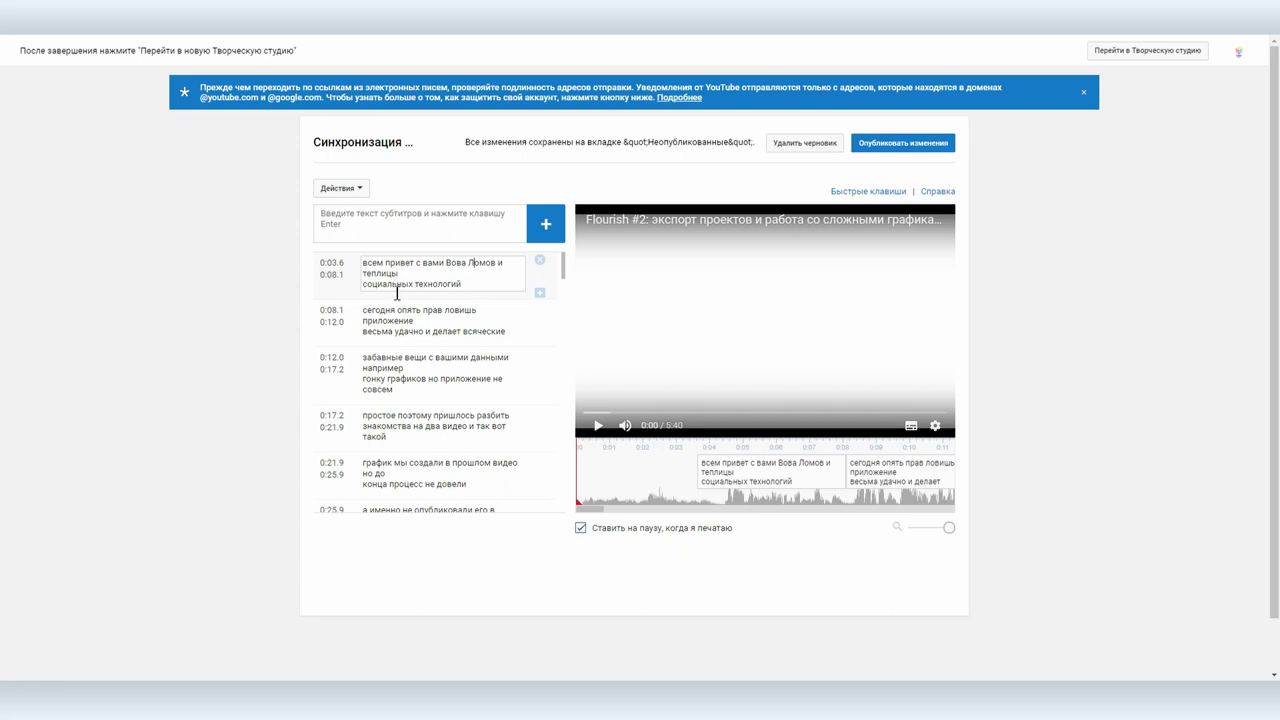
pyautogui.write('а')
# Correct the beginning of the second caption to "сегодня опять про Flourish. Приложение".
pyautogui.moveTo(429, 311); pyautogui.dragTo(489, 308)
pyautogui.write('ро Flou')
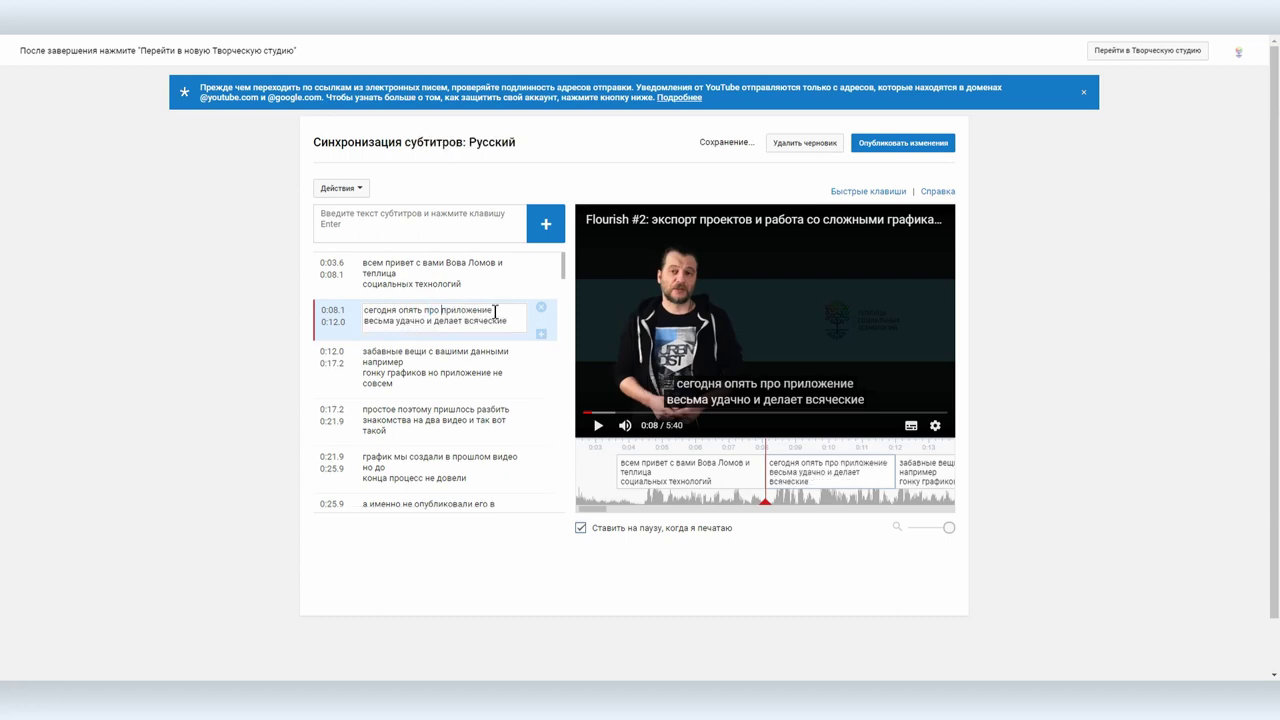
pyautogui.write('rish ')
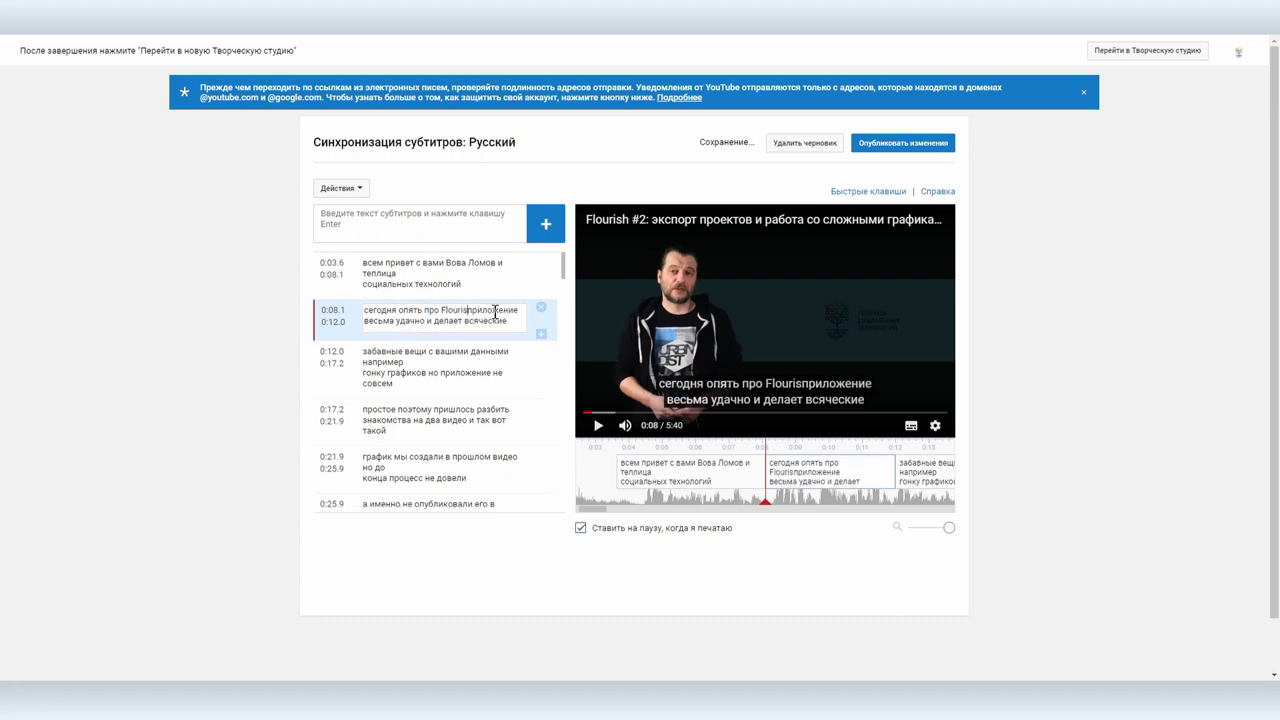
pyautogui.write('.')
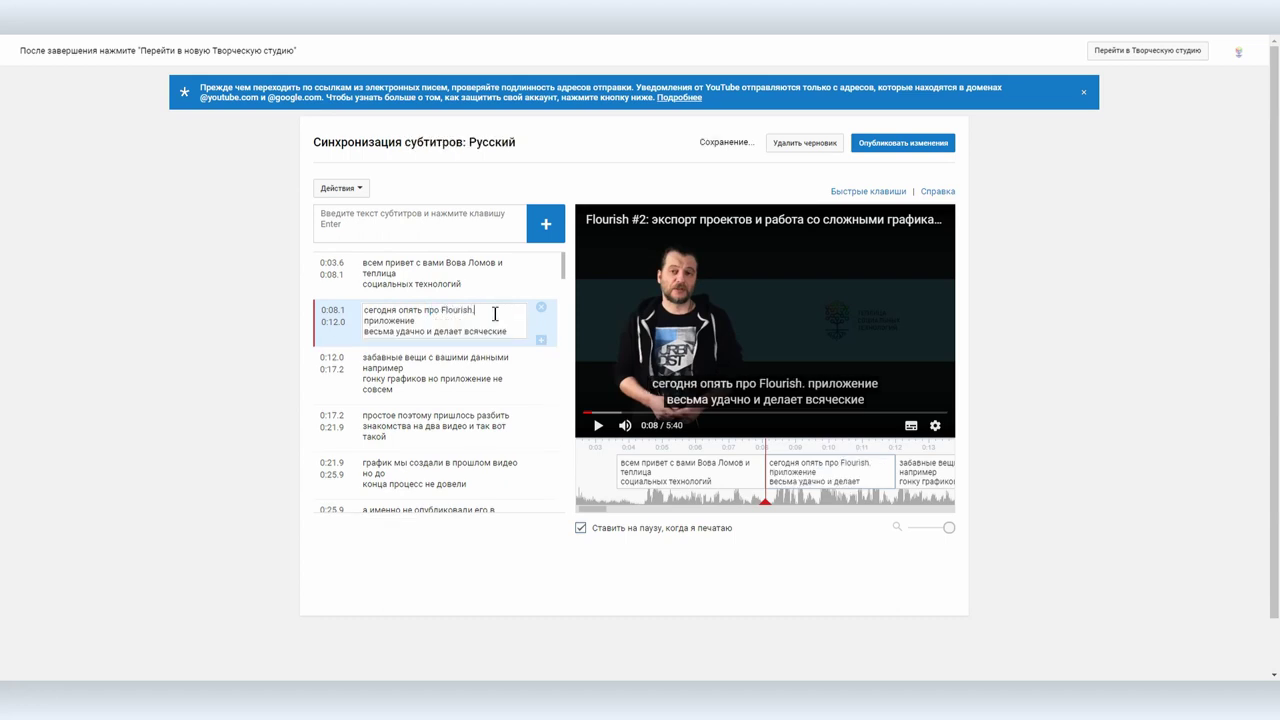
pyautogui.click(366, 320)
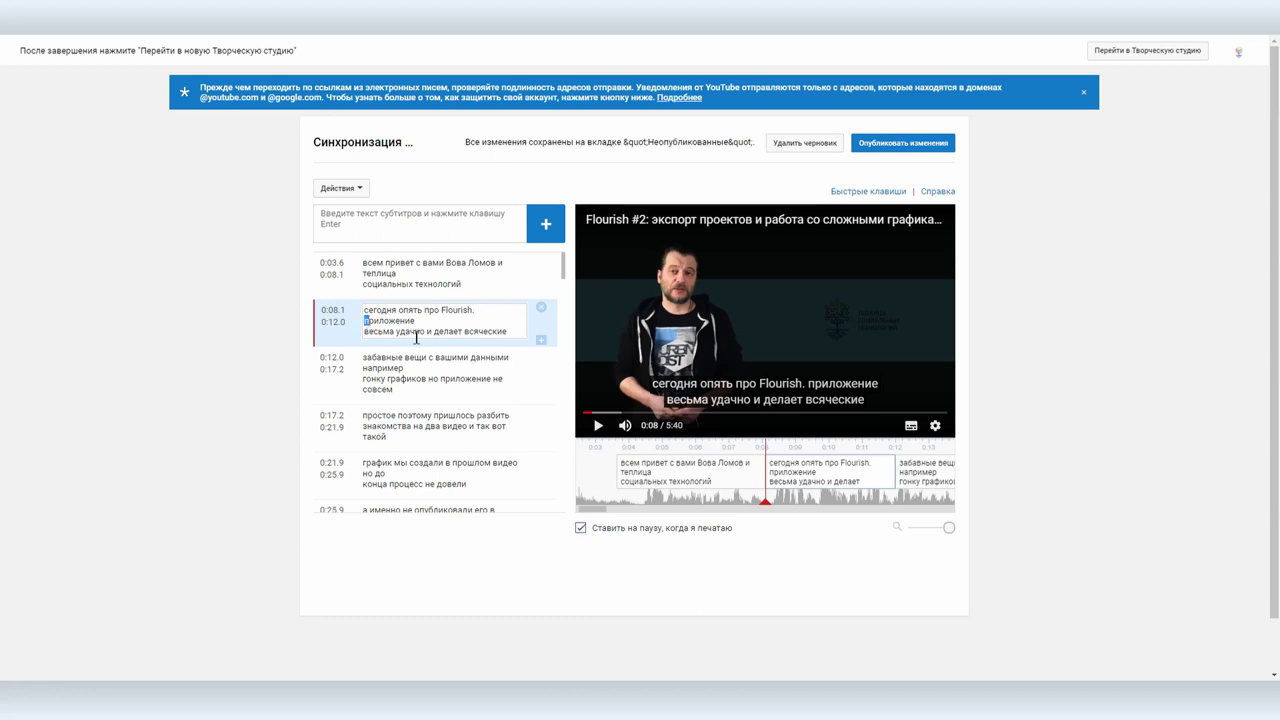
pyautogui.write('П')
# Publish the subtitle changes and open the "Flourish #2" video on YouTube to watch it with captions.
pyautogui.click(895, 146)
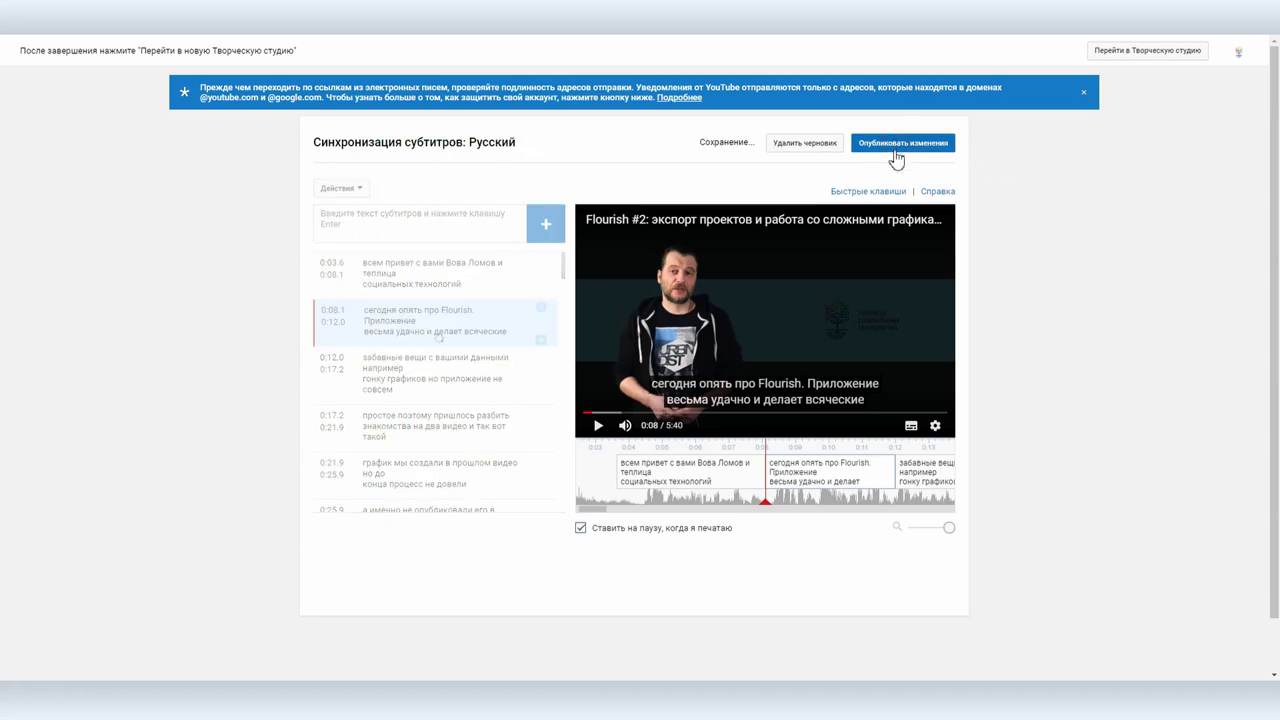
pyautogui.click(1147, 50)
pyautogui.click(60, 309)
pyautogui.click(383, 349)
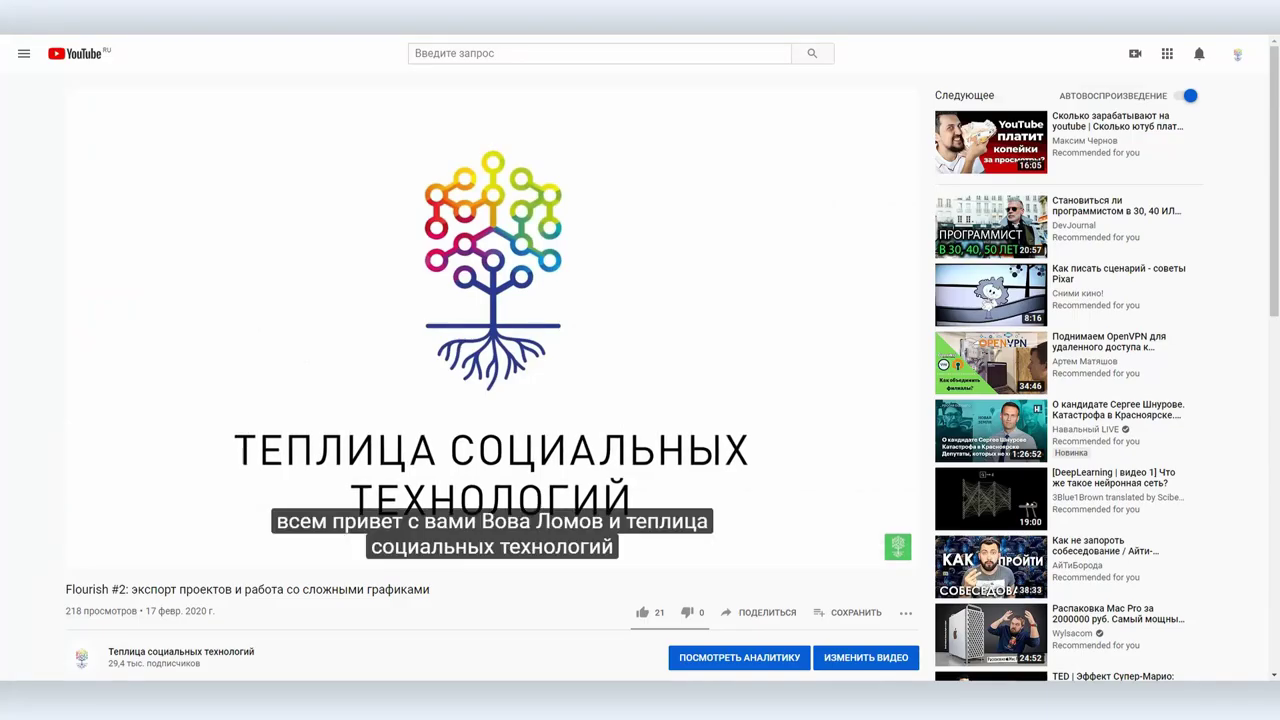
# Open the channel-wide subtitles list and expand the subtitle languages of "Flourish #2" and the video about copyright complaints.
pyautogui.moveTo(95, 188)
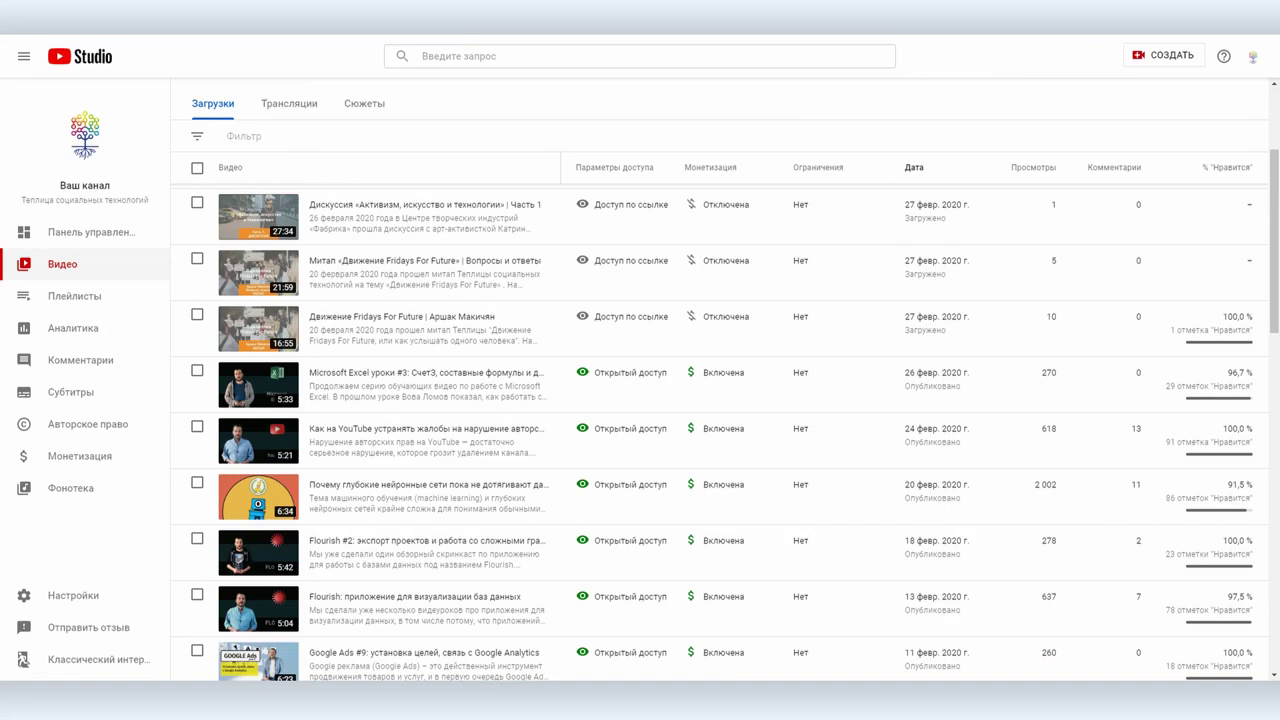
pyautogui.scroll(-1, 400, 430)
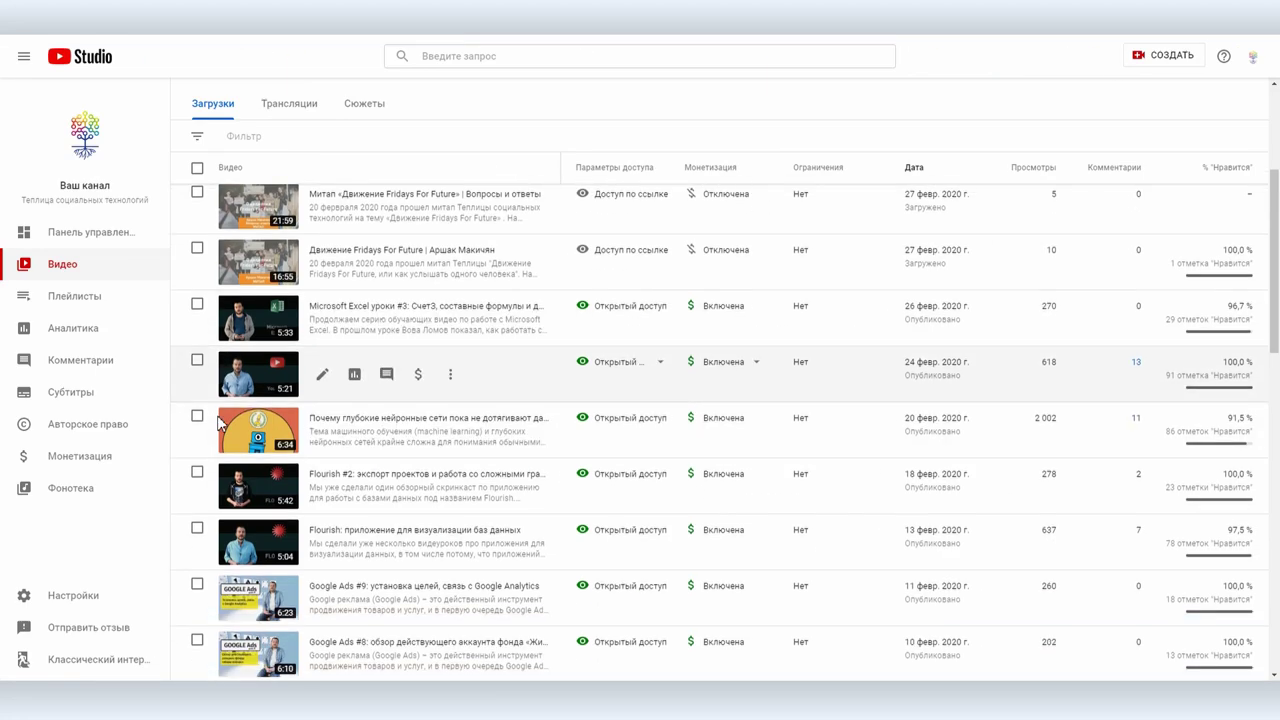
pyautogui.click(54, 398)
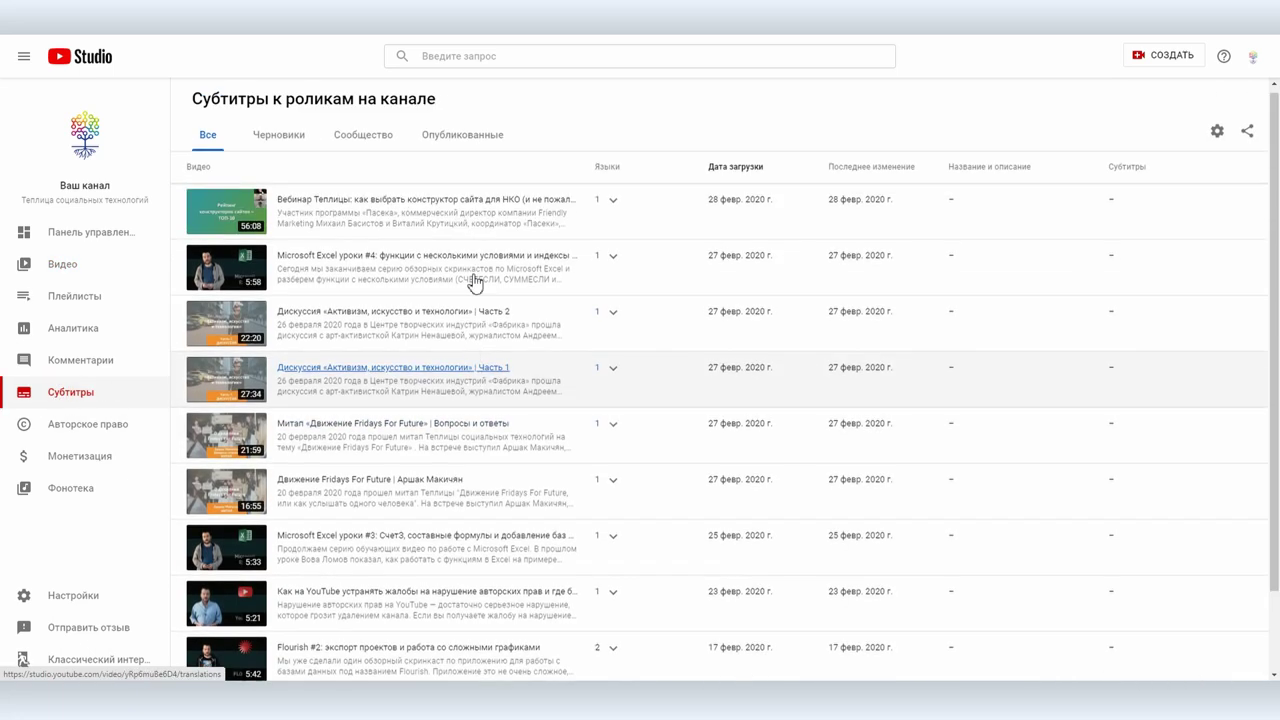
pyautogui.click(614, 263)
pyautogui.click(615, 266)
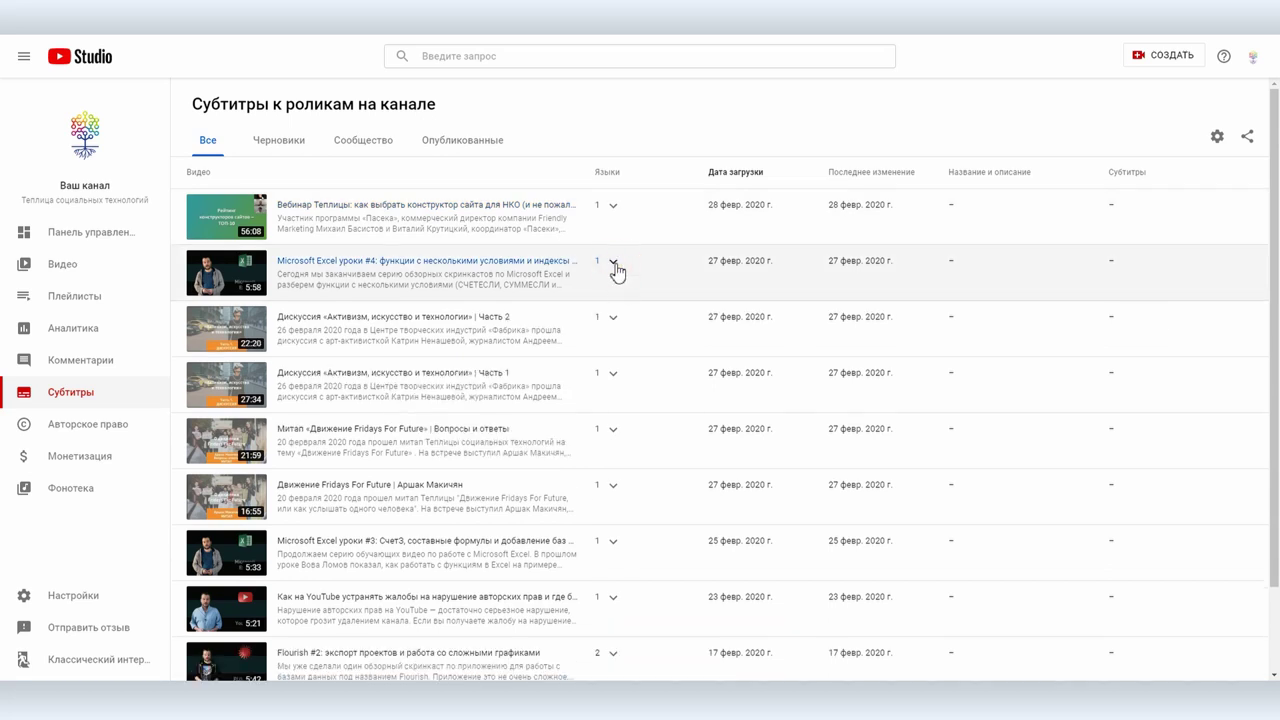
pyautogui.scroll(-2, 614, 277)
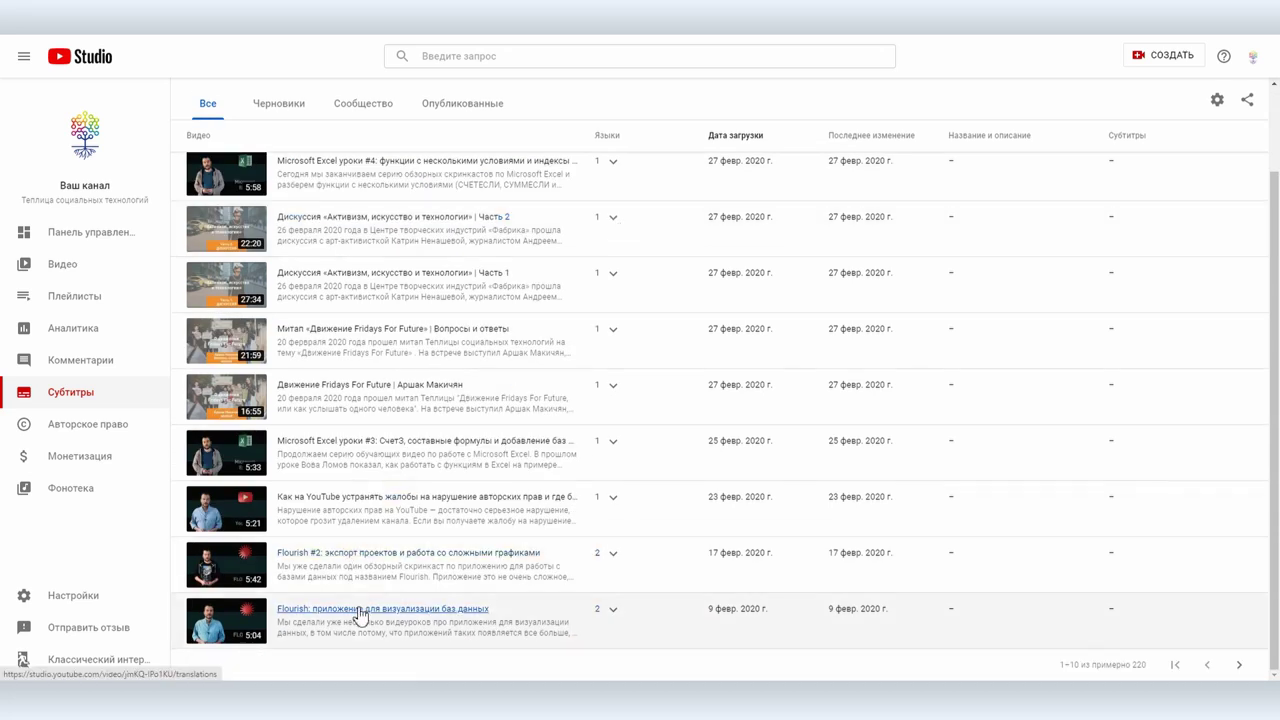
pyautogui.click(611, 560)
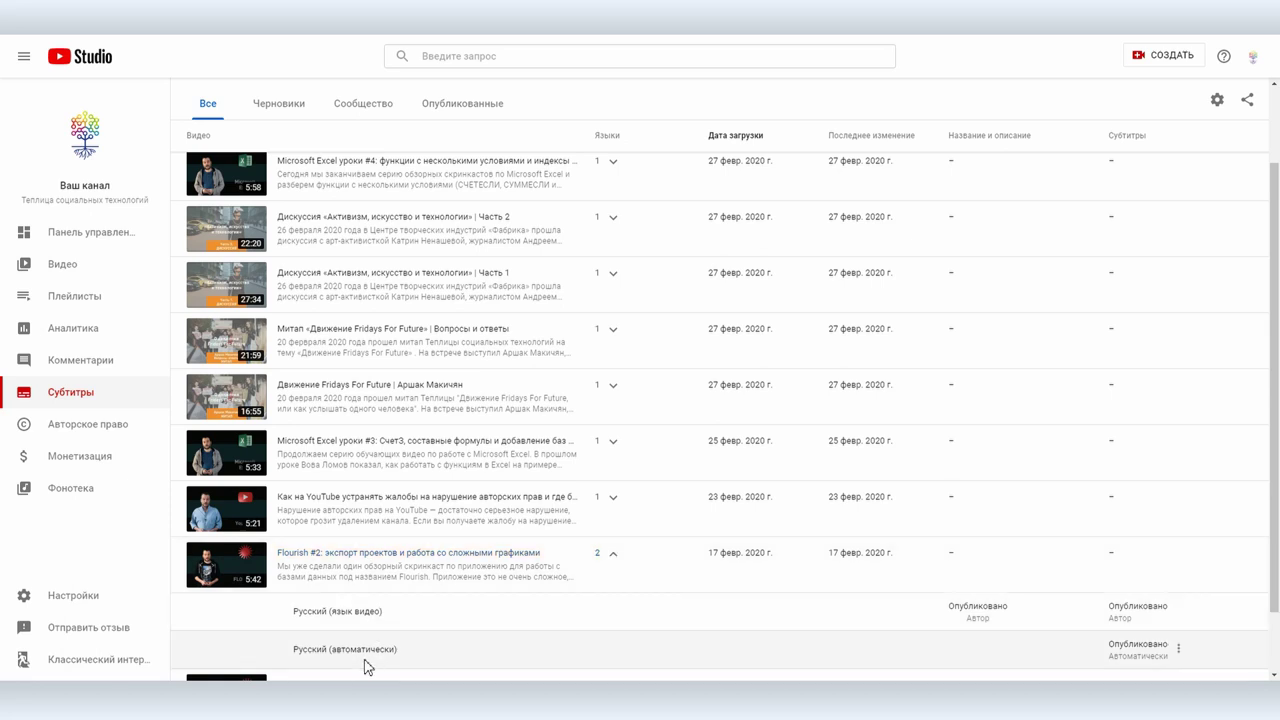
pyautogui.click(615, 498)
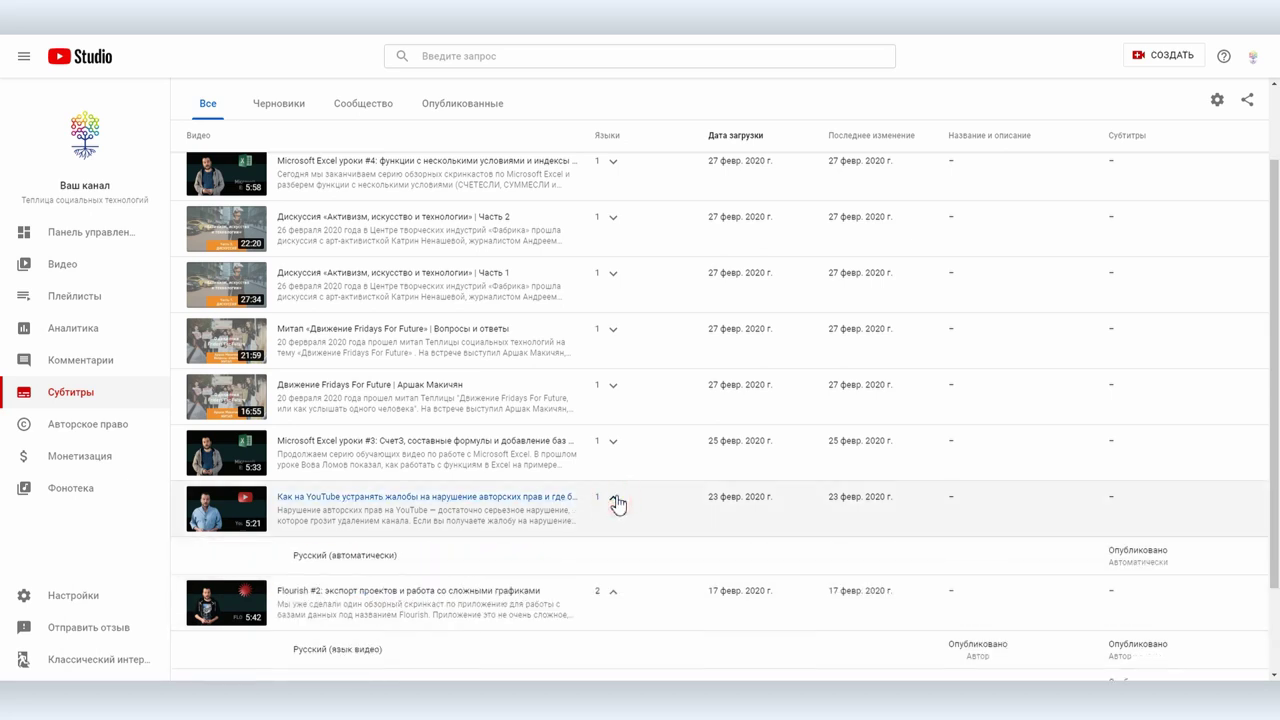
# Download the automatic Russian subtitles of the video about copyright complaints and open captions (1).sbv for editing in Notepad++.
pyautogui.click(1178, 556)
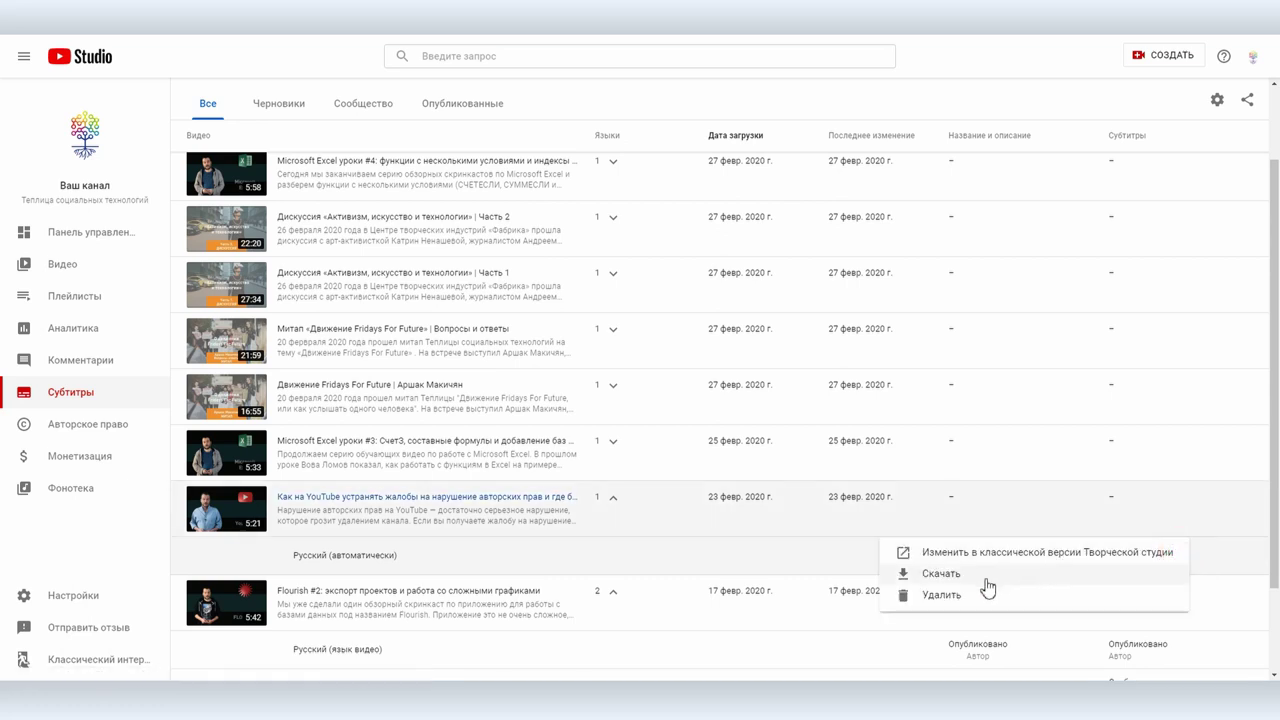
pyautogui.click(940, 574)
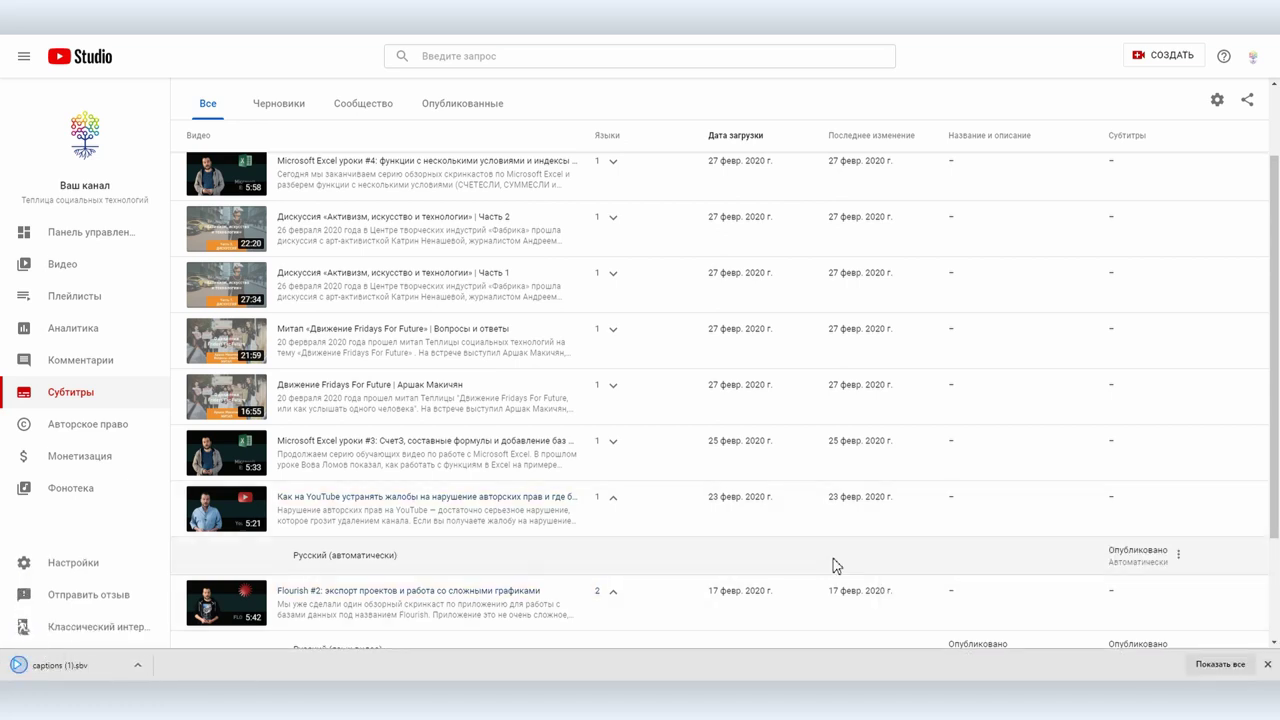
pyautogui.click(60, 665)
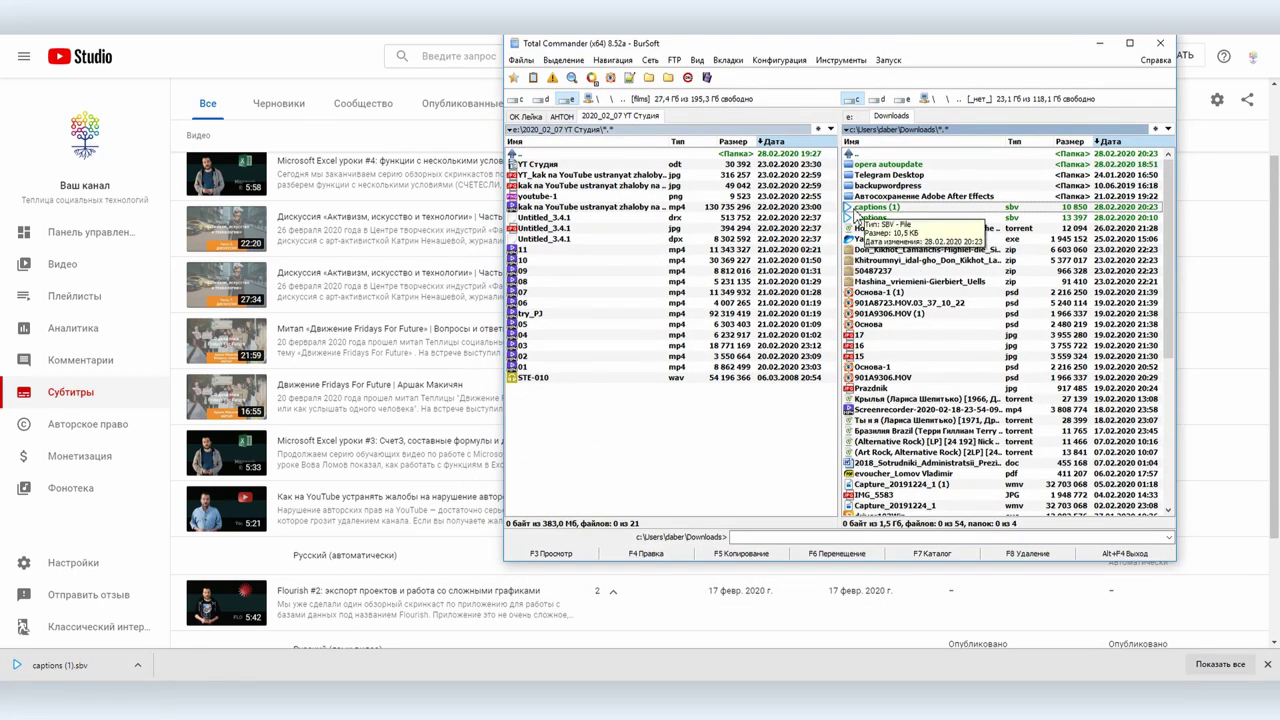
pyautogui.click(633, 556)
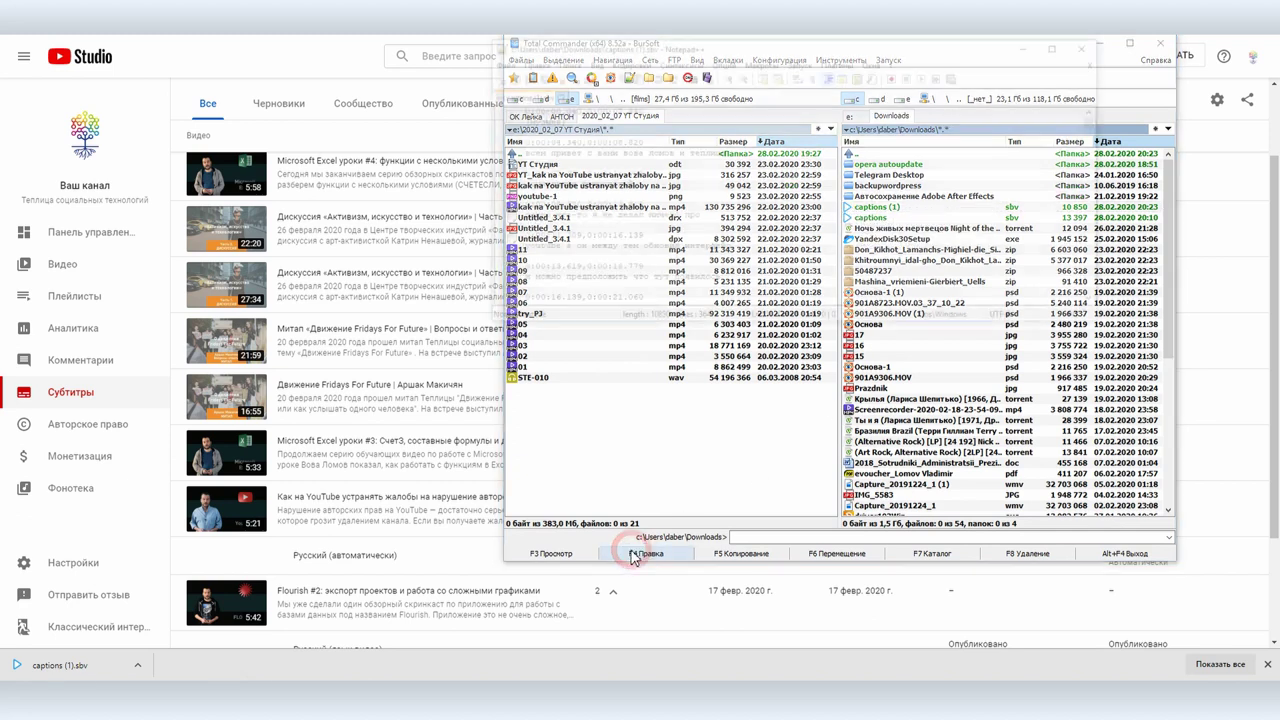
# Capitalize "Музыка" and "Всем" in the first captions, correct "youtube" to "YouTube," and end "социальных технологий" with a period.
pyautogui.click(520, 121)
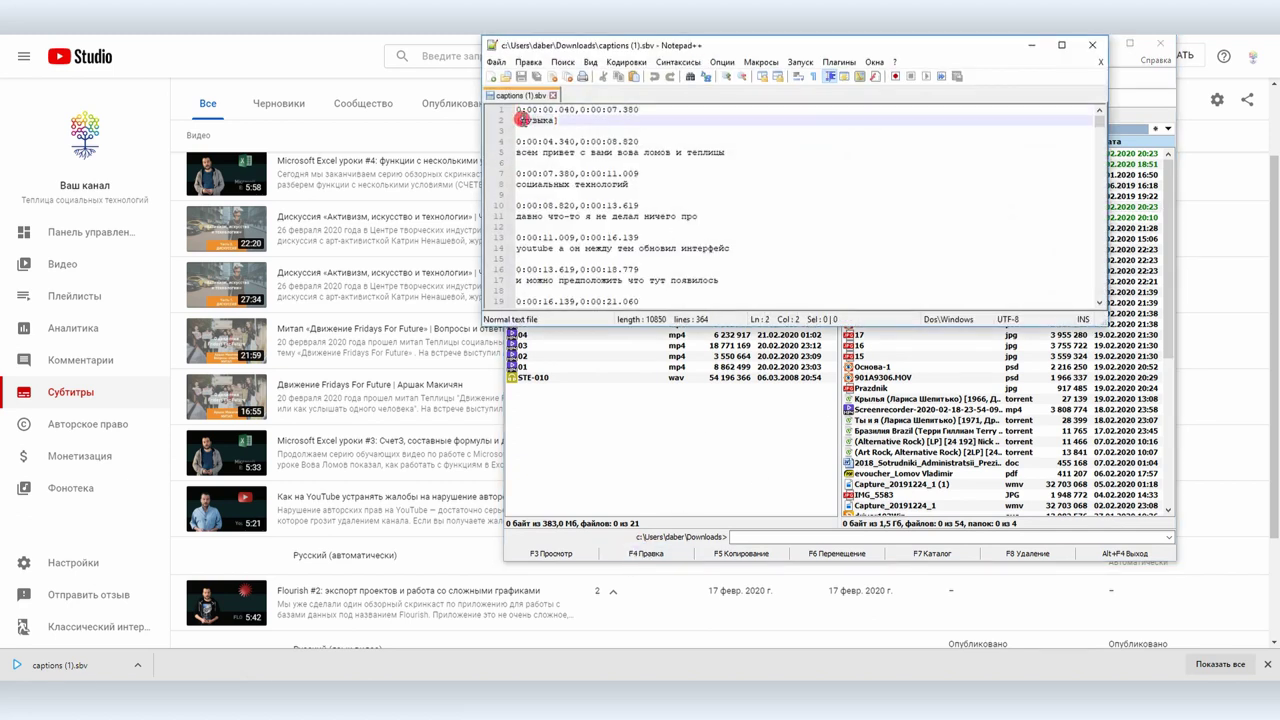
pyautogui.write('М')
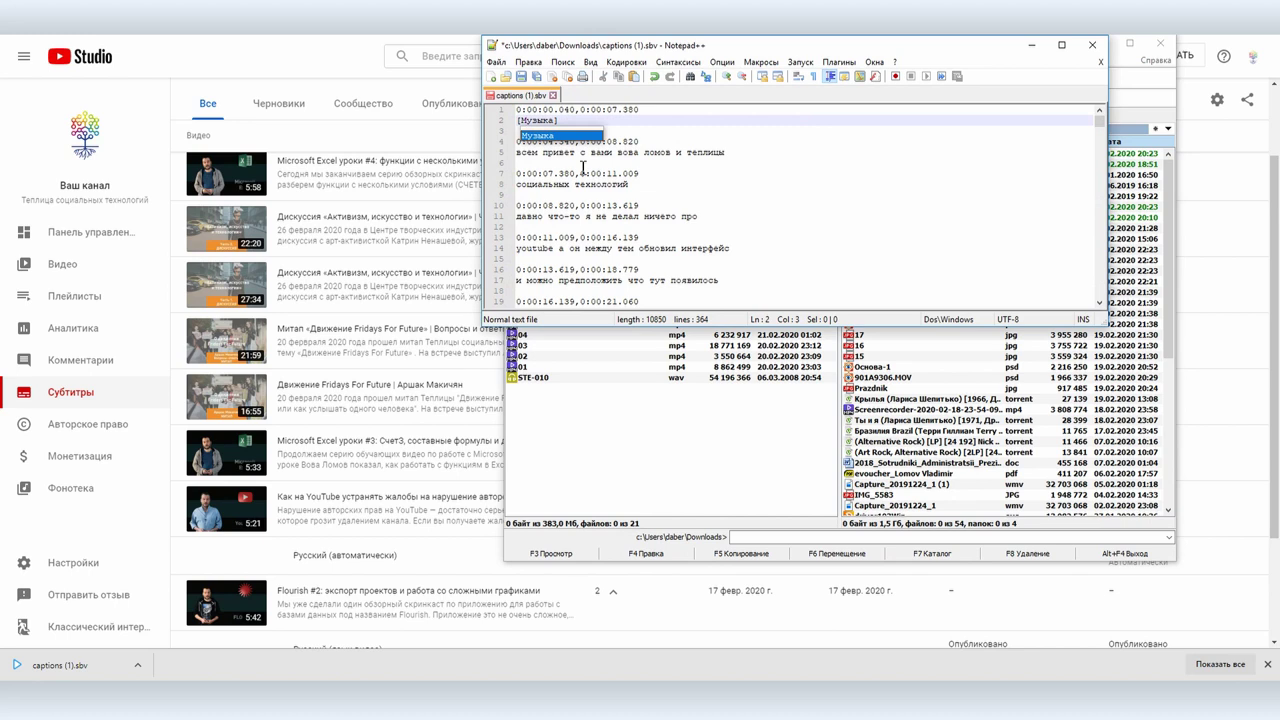
pyautogui.click(583, 168)
pyautogui.moveTo(525, 153); pyautogui.dragTo(517, 153)
pyautogui.write('ВYouTube,,')
pyautogui.click(718, 185)
pyautogui.write('.')
# Capitalize "Давно" at the start of its caption and add a comma after "предположить".
pyautogui.click(520, 218)
pyautogui.click(612, 282)
pyautogui.write(',')
pyautogui.scroll(-1, 671, 286)
pyautogui.click(671, 286)
# Correct punctuation and sentence starts in the following captions, including "что-то новое. Нового" and "много, и", and save and close captions (1).sbv.
pyautogui.scroll(-3, 600, 250)
pyautogui.click(570, 220)
pyautogui.click(558, 217)
pyautogui.press('BackSpace')
pyautogui.press('BackSpace')
pyautogui.press('BackSpace')
pyautogui.press('BackSpace')
pyautogui.click(548, 248)
pyautogui.write(',')
pyautogui.click(712, 248)
pyautogui.press('BackSpace')
pyautogui.press('BackSpace')
pyautogui.write('. О')
pyautogui.click(705, 258)
pyautogui.click(521, 77)
pyautogui.click(1092, 45)
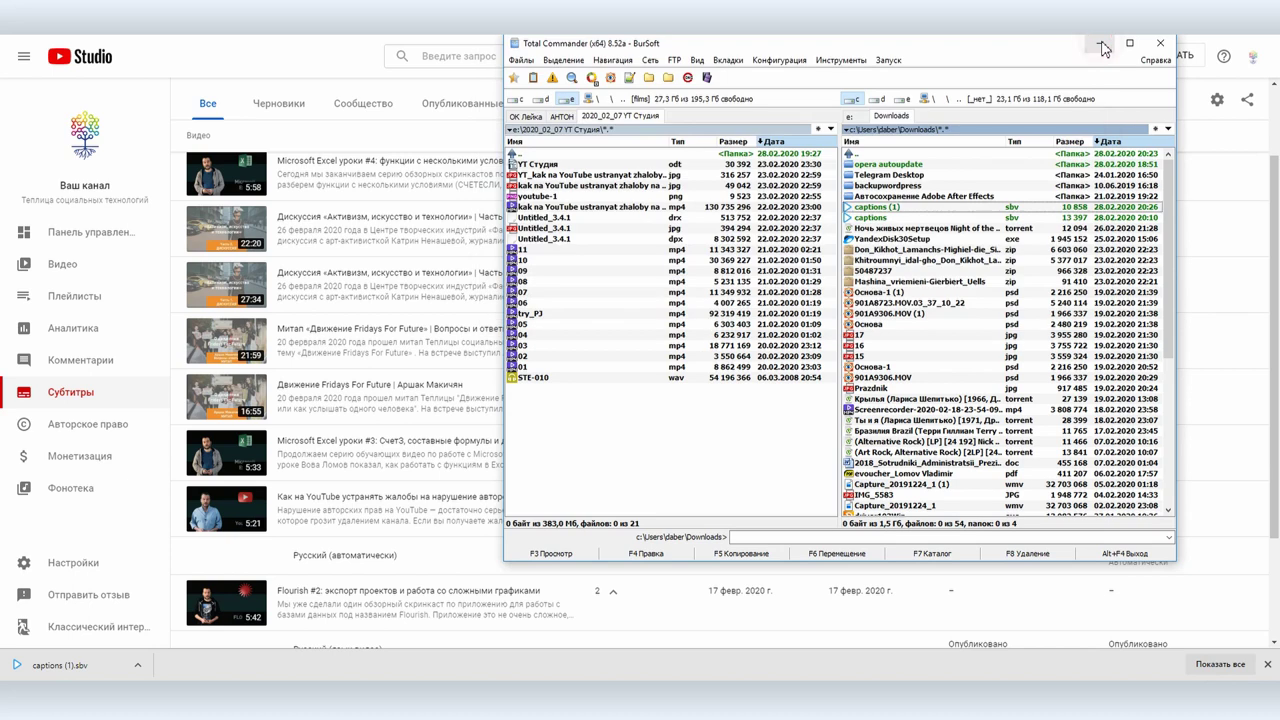
# Return to YouTube Studio and open the additional parameters of the video about copyright complaints.
pyautogui.click(388, 500)
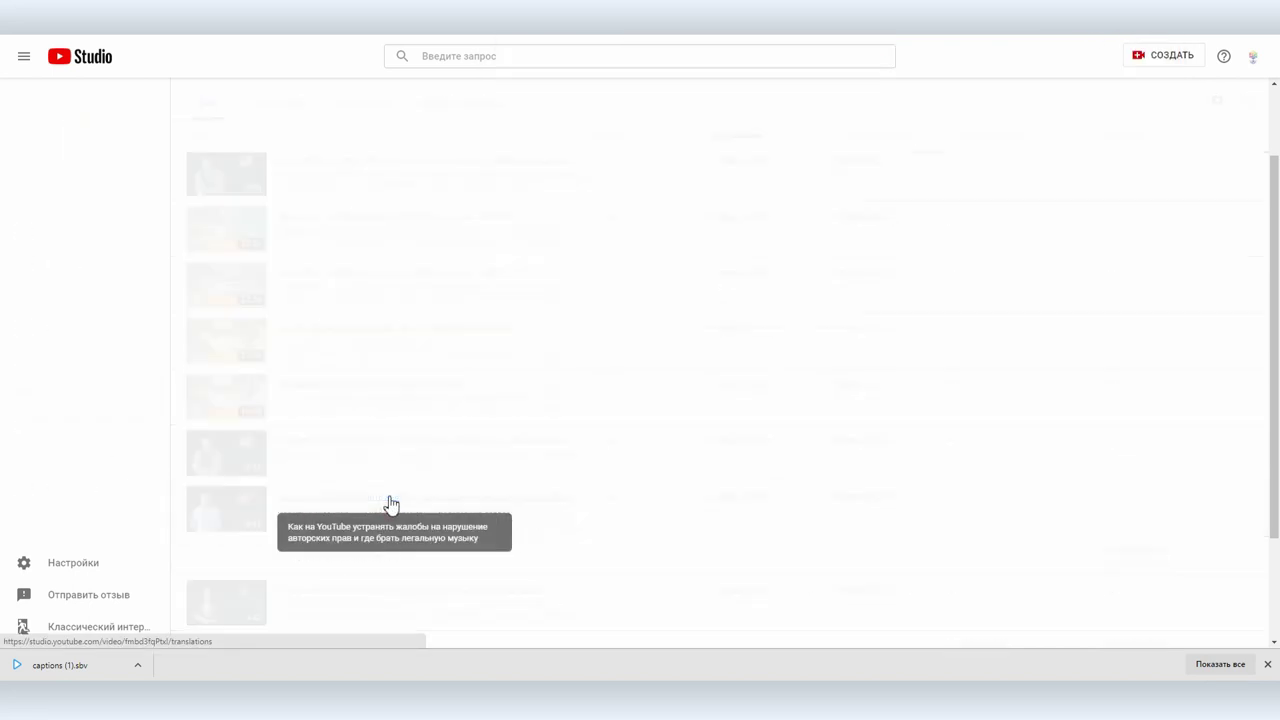
pyautogui.click(88, 268)
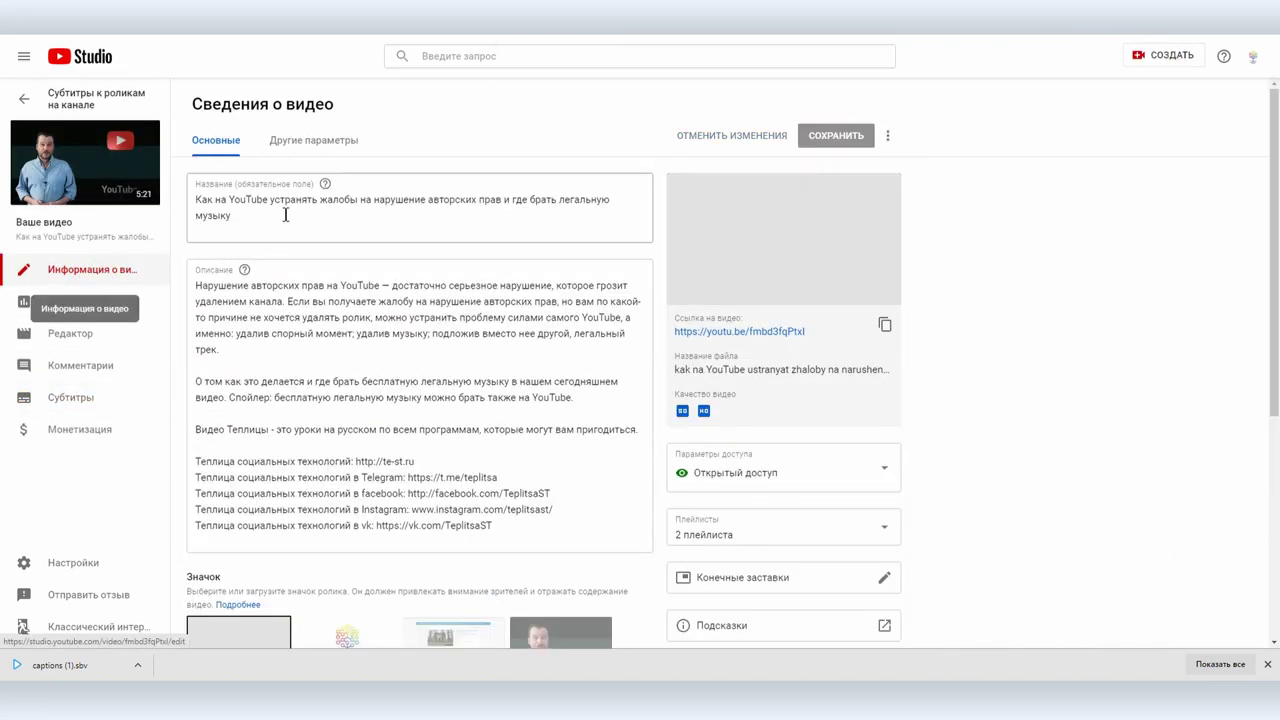
pyautogui.click(301, 144)
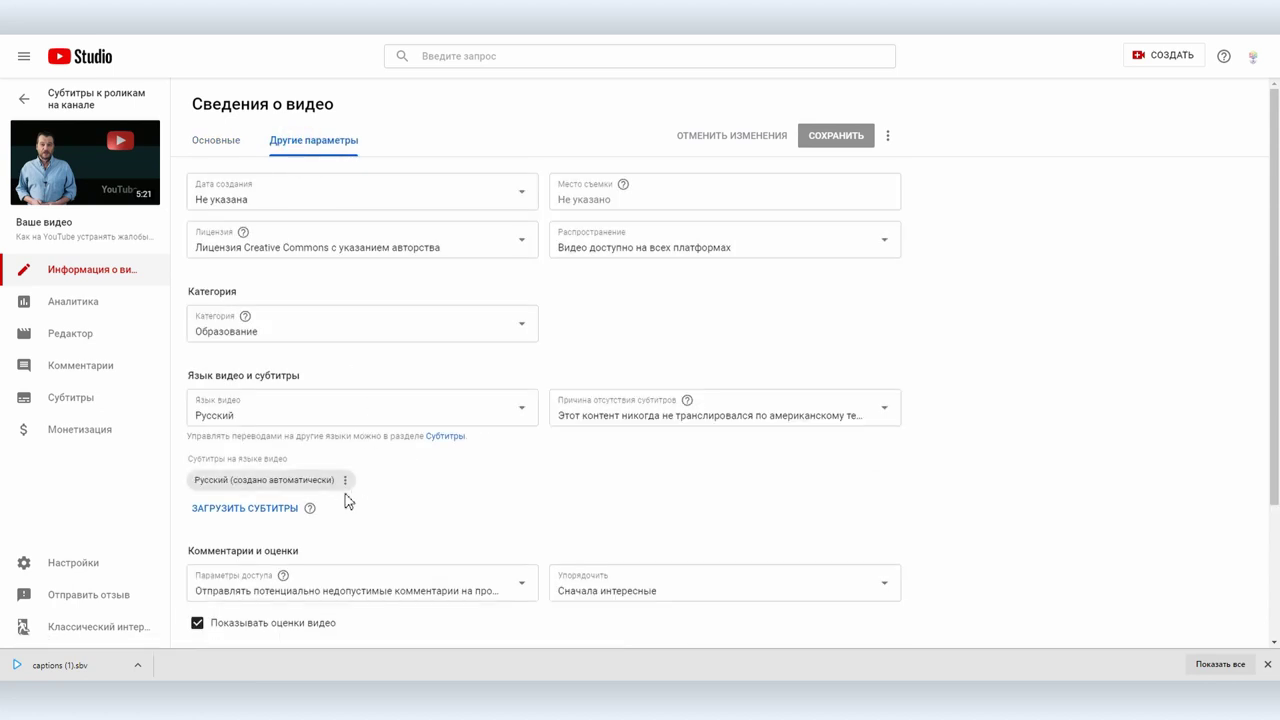
# Upload captions (1).sbv from the downloads folder as a subtitle file with time codes and save the video's changes.
pyautogui.click(240, 509)
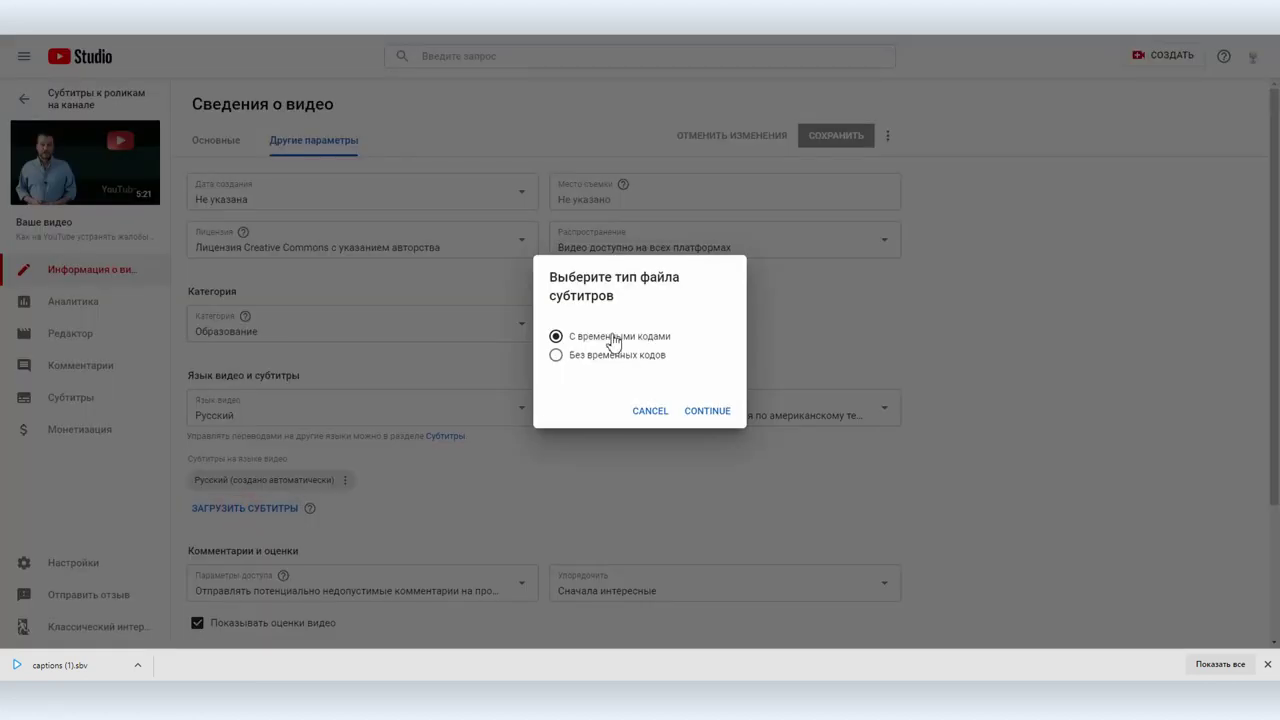
pyautogui.click(688, 424)
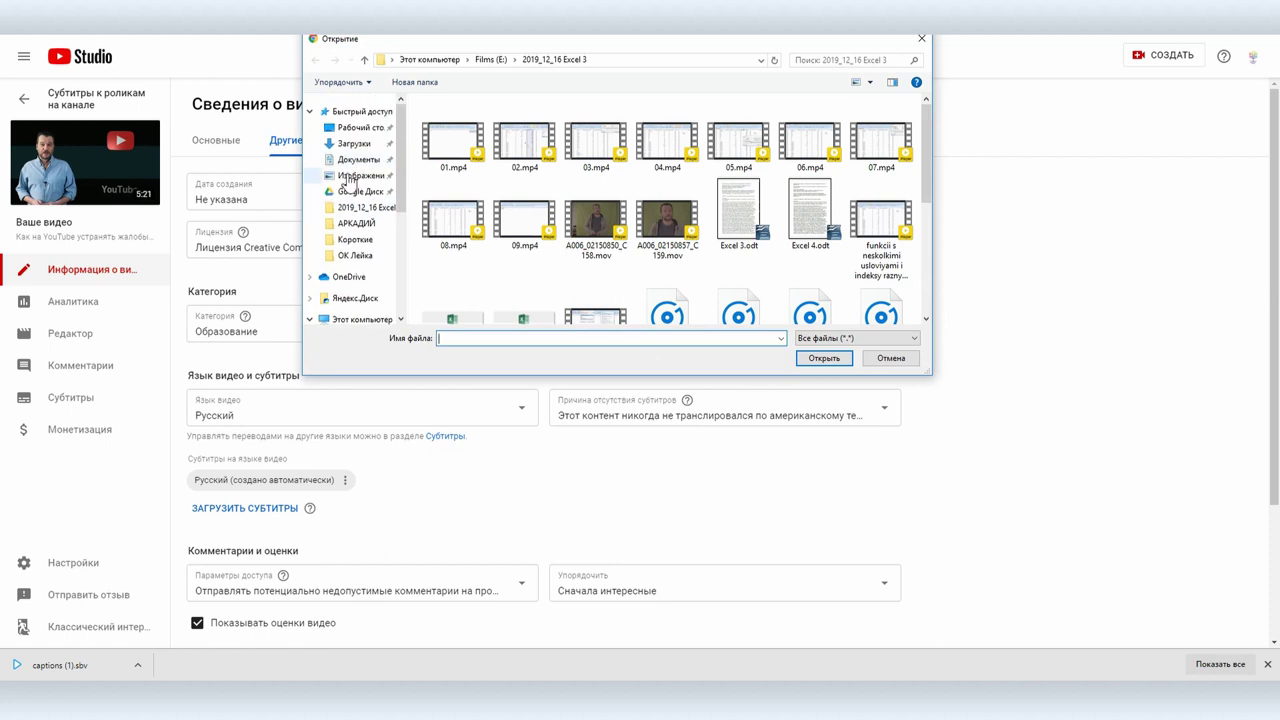
pyautogui.click(354, 143)
pyautogui.doubleClick(503, 177)
pyautogui.click(840, 136)
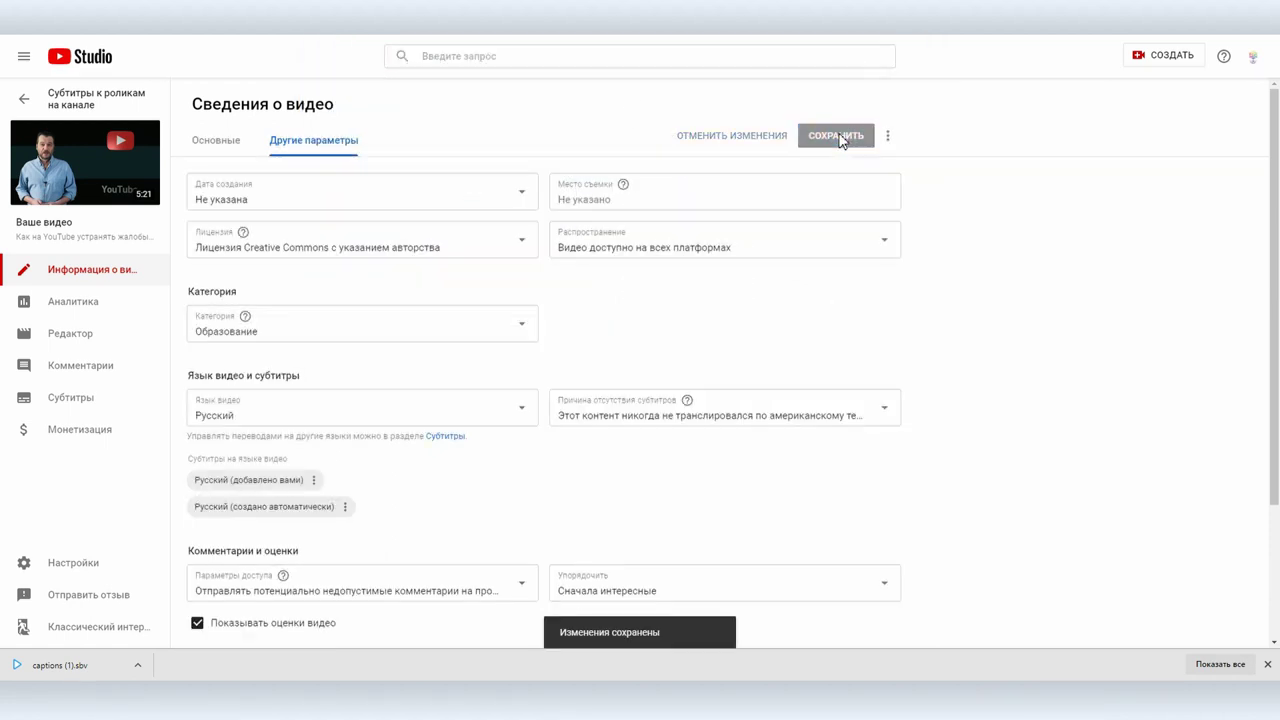
# Open the video's author-added Russian subtitles to review the published text and return to YouTube Studio.
pyautogui.click(80, 408)
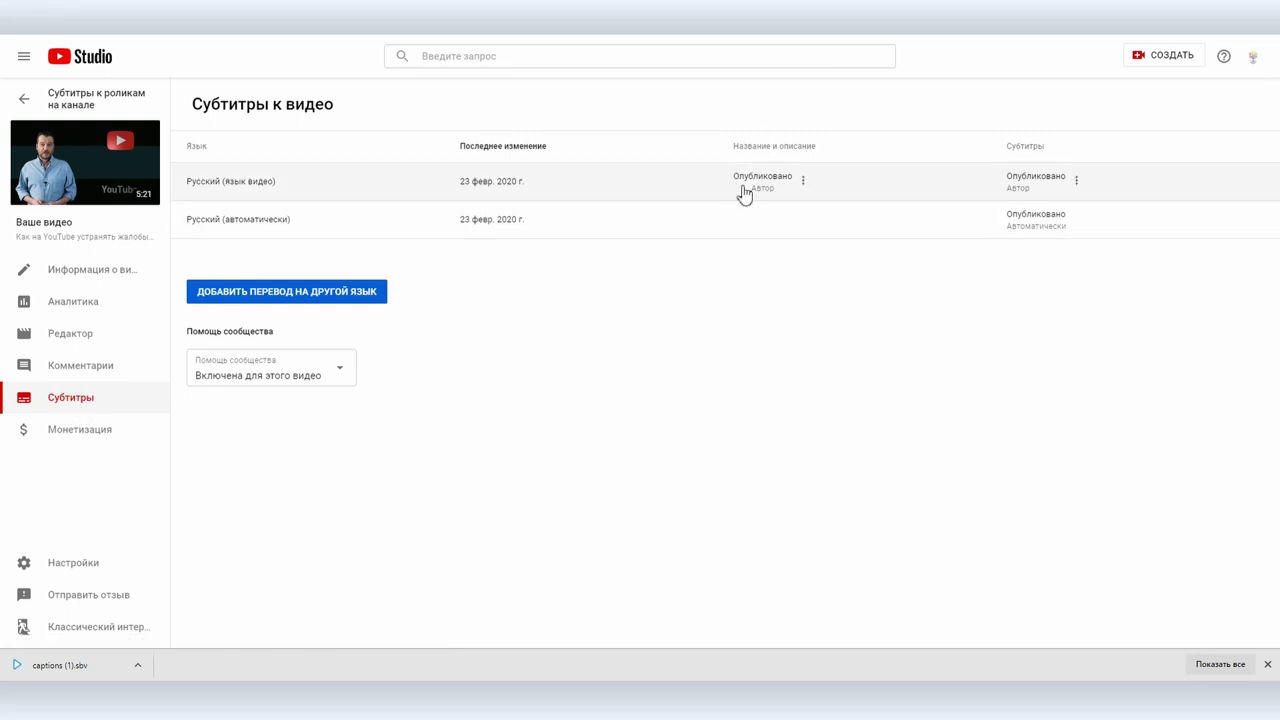
pyautogui.click(1018, 186)
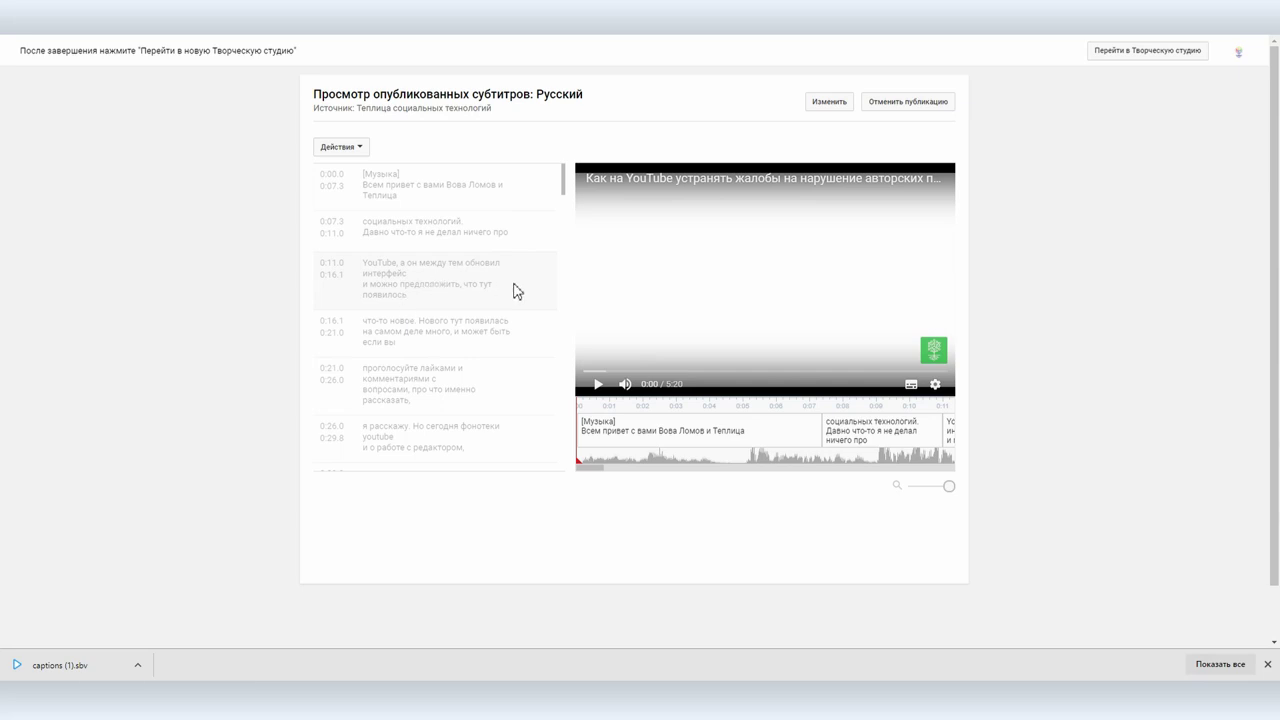
pyautogui.click(1135, 55)
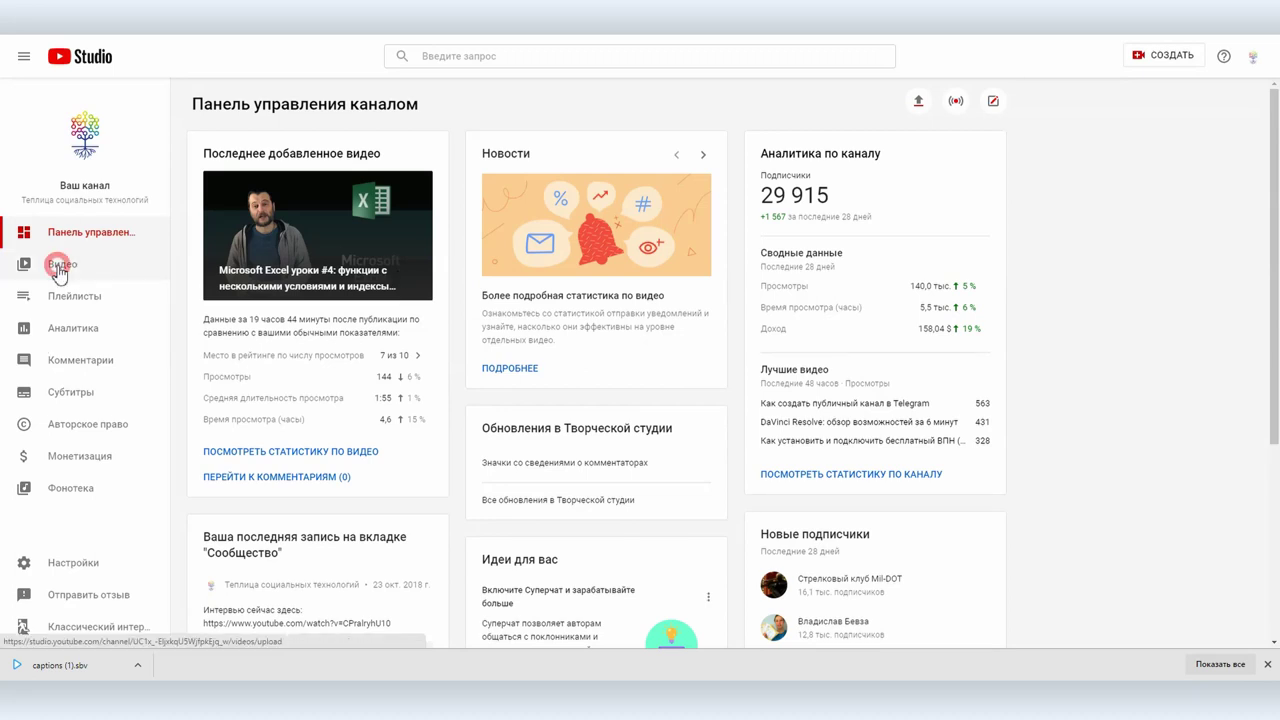
# Find the copyright complaints video in the channel's video list and open its published Russian subtitles for editing.
pyautogui.click(60, 266)
pyautogui.scroll(1, 323, 371)
pyautogui.click(254, 316)
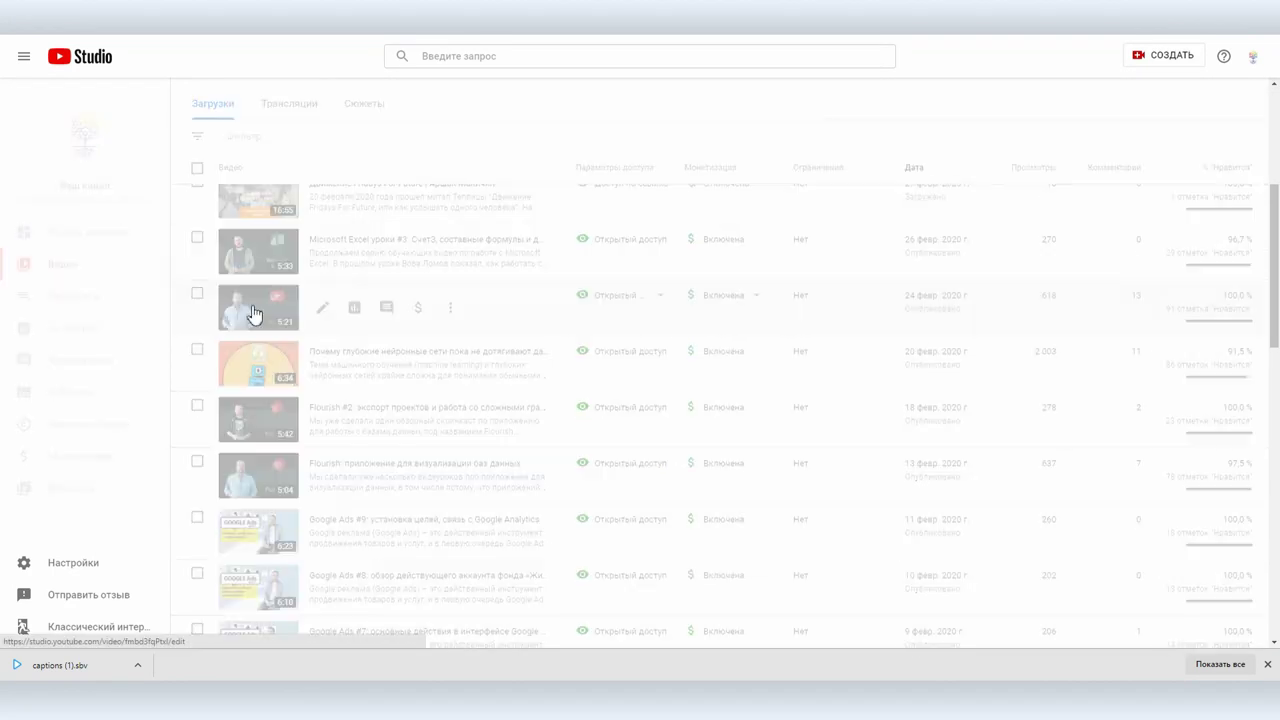
pyautogui.click(38, 167)
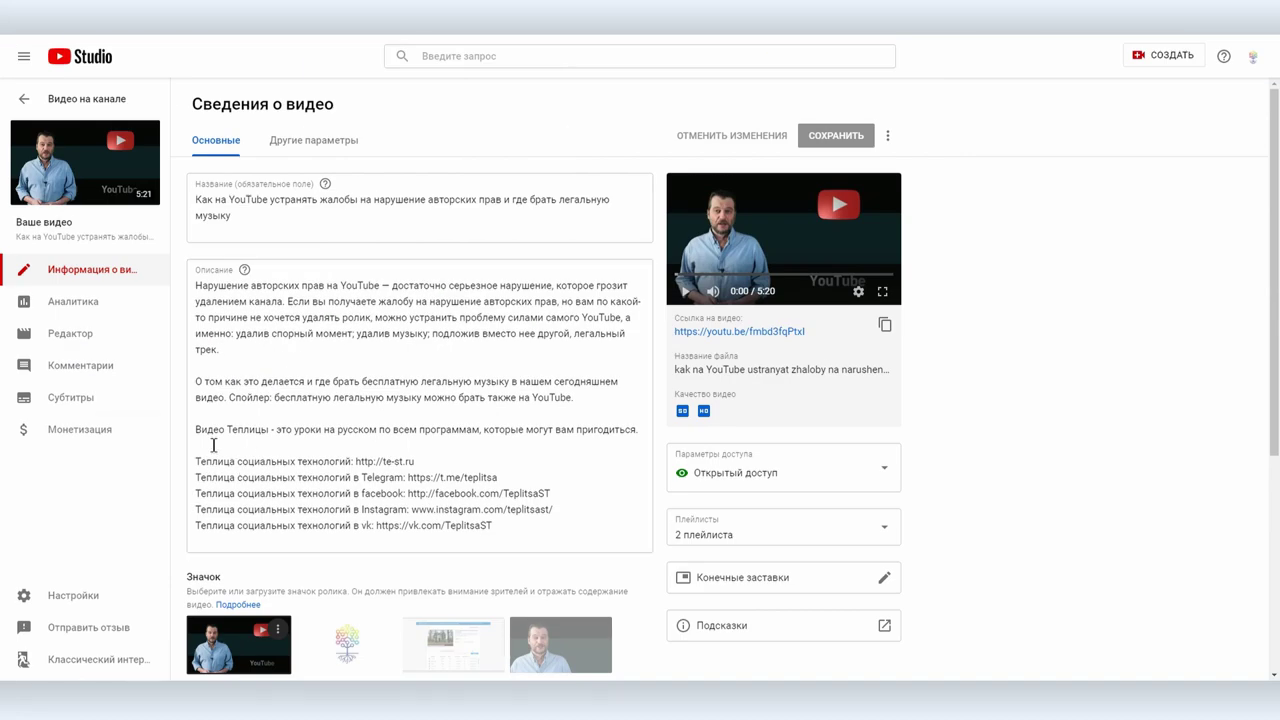
pyautogui.click(85, 401)
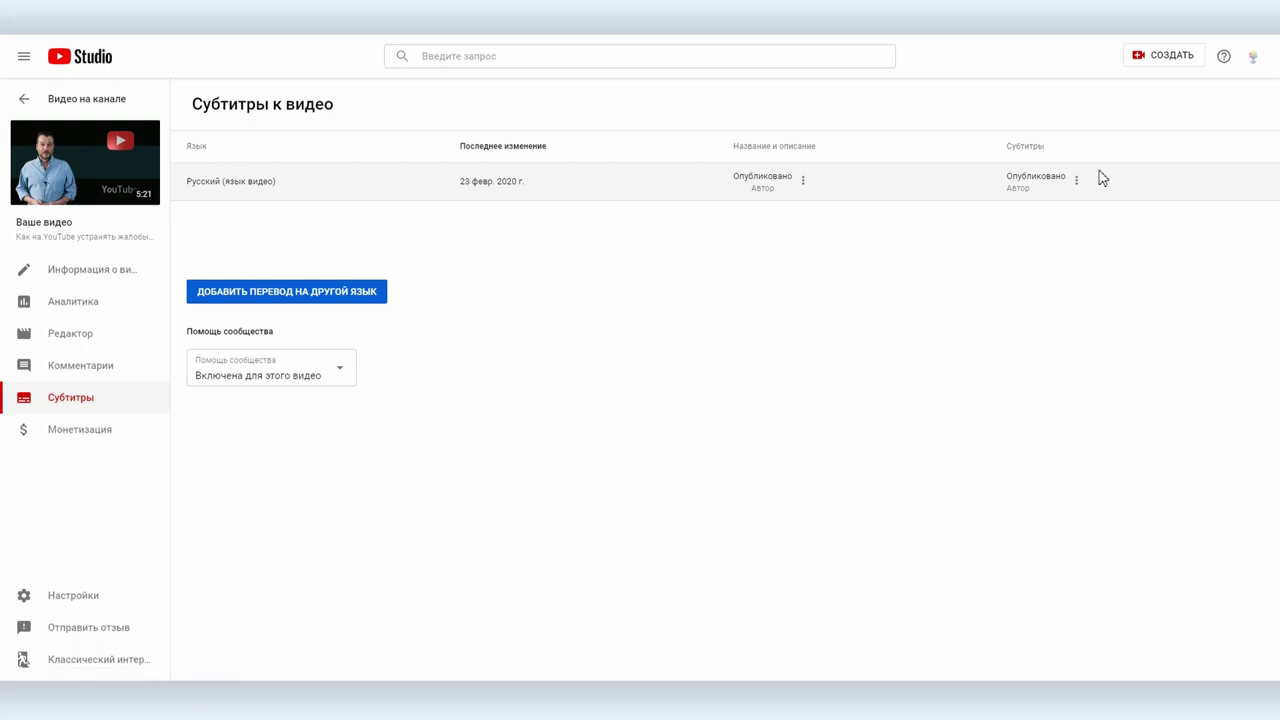
pyautogui.click(1032, 188)
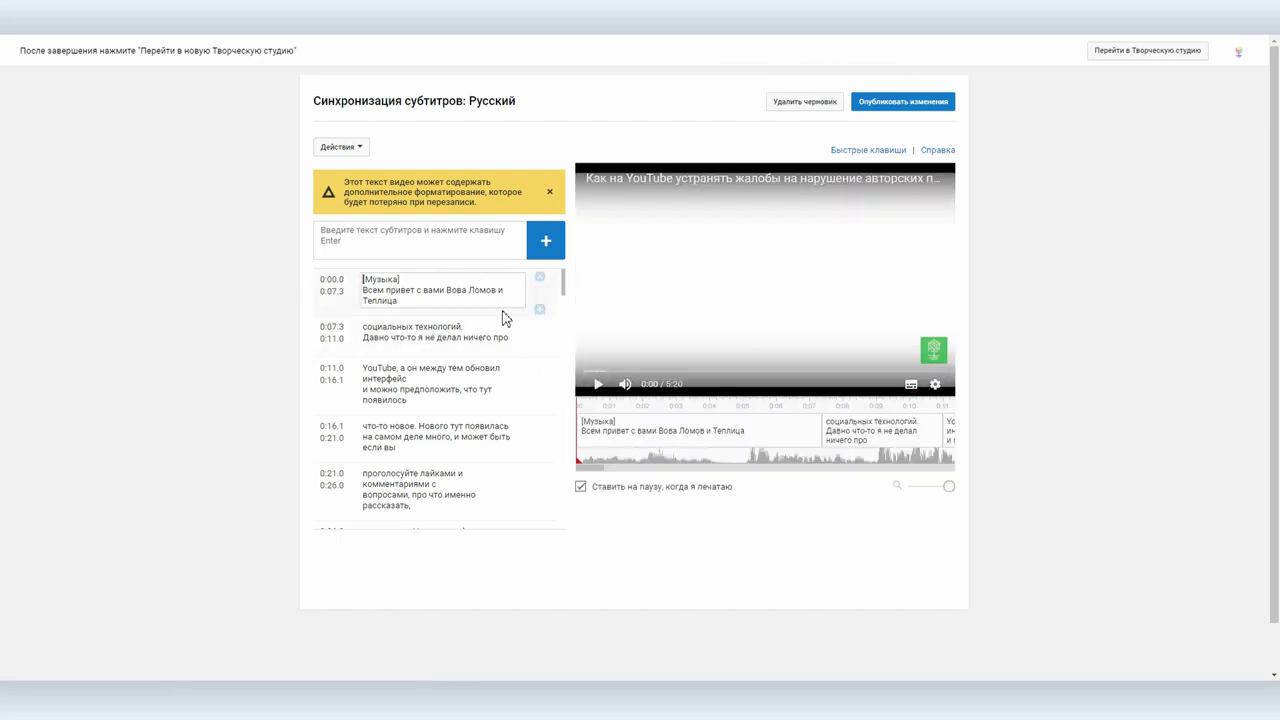
# Split "и Теплица" off the first caption and append "социальных технологий." to it, taken from the following caption.
pyautogui.press('Return')
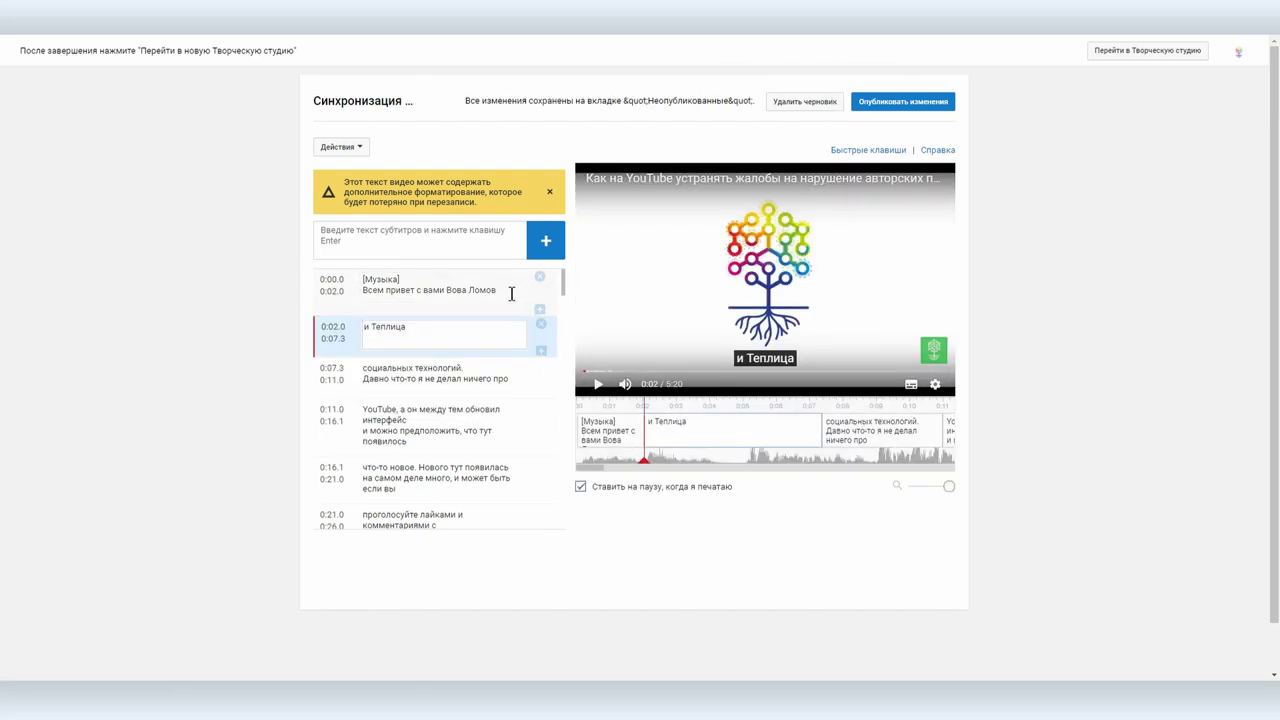
pyautogui.moveTo(363, 368); pyautogui.dragTo(462, 368)
pyautogui.hotkey('ctrl', 'x')
pyautogui.click(406, 327)
pyautogui.hotkey('ctrl', 'v')
# Move the greeting from the "[Музыка]" caption to before "и Теплица социальных технологий." and add a comma after "интерфейс" in the 0:11.0 caption.
pyautogui.moveTo(496, 290); pyautogui.dragTo(363, 290)
pyautogui.hotkey('ctrl', 'x')
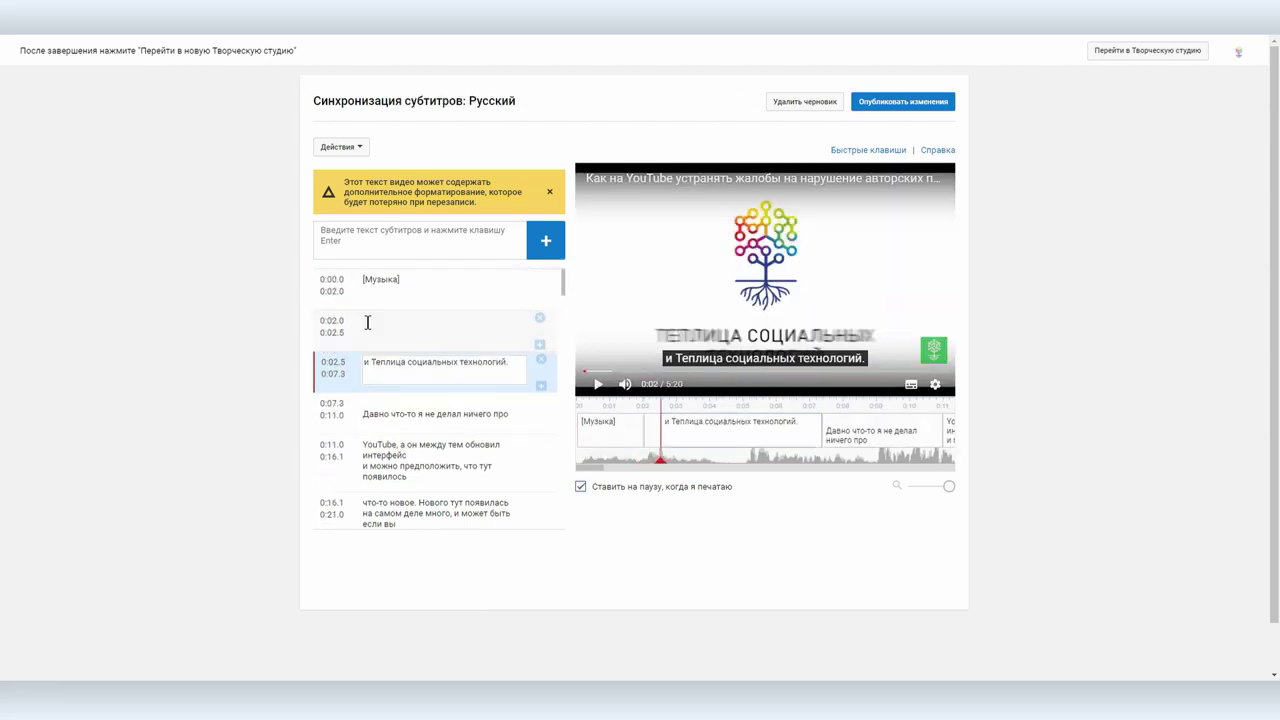
pyautogui.click(400, 401)
pyautogui.click(430, 466)
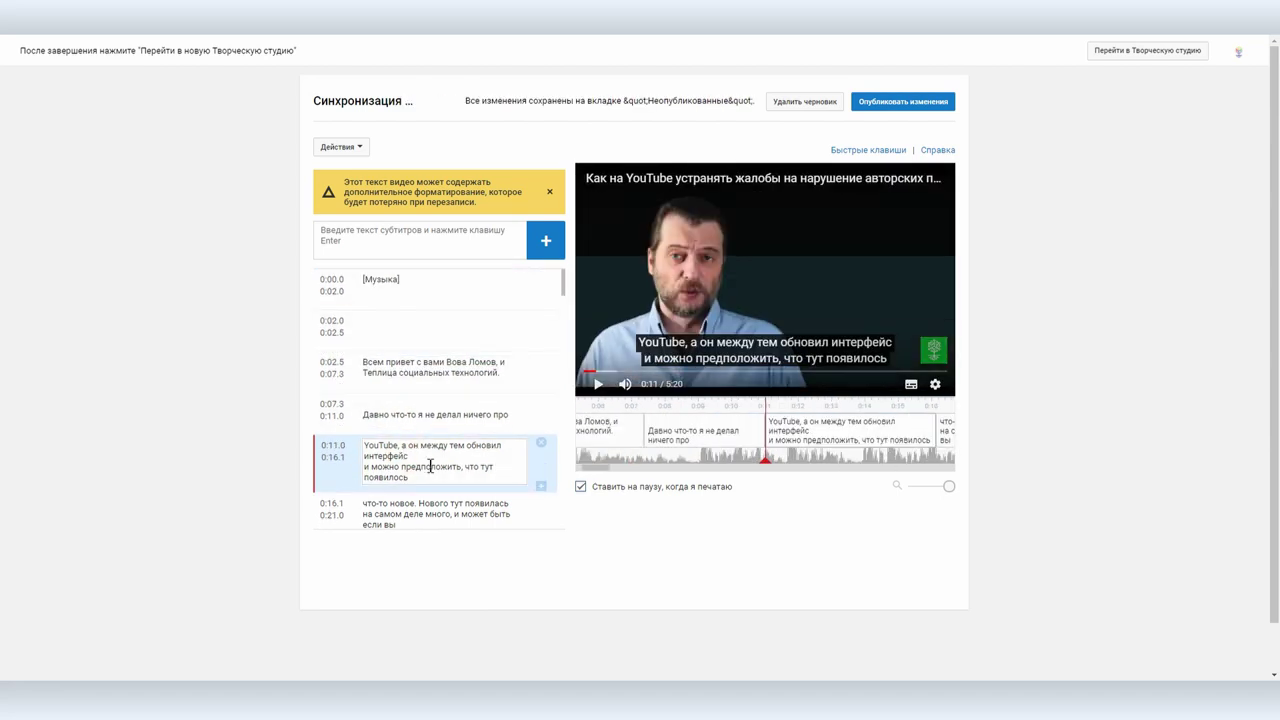
# Retime the greeting caption to 0:03.8–0:08.4 and the "Давно что-то" caption to 0:08.5–0:11.6 against the audio, and publish the changes.
pyautogui.click(594, 371)
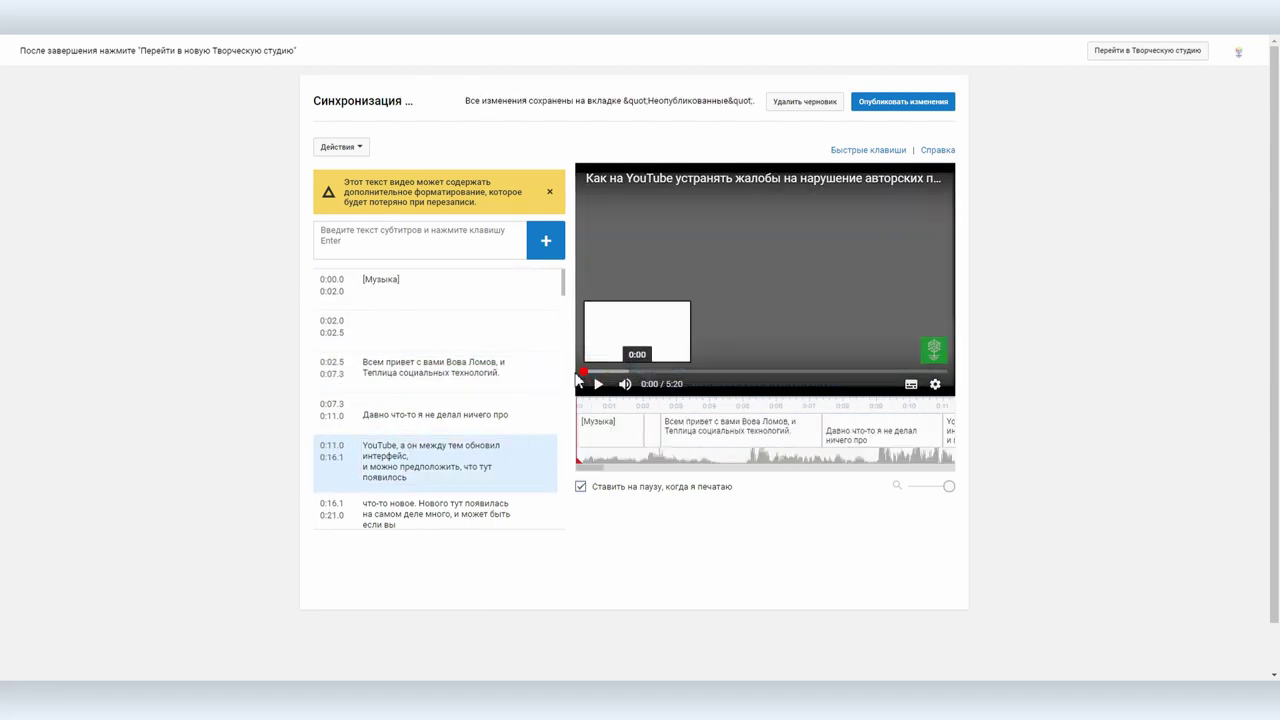
pyautogui.moveTo(645, 432); pyautogui.dragTo(655, 432)
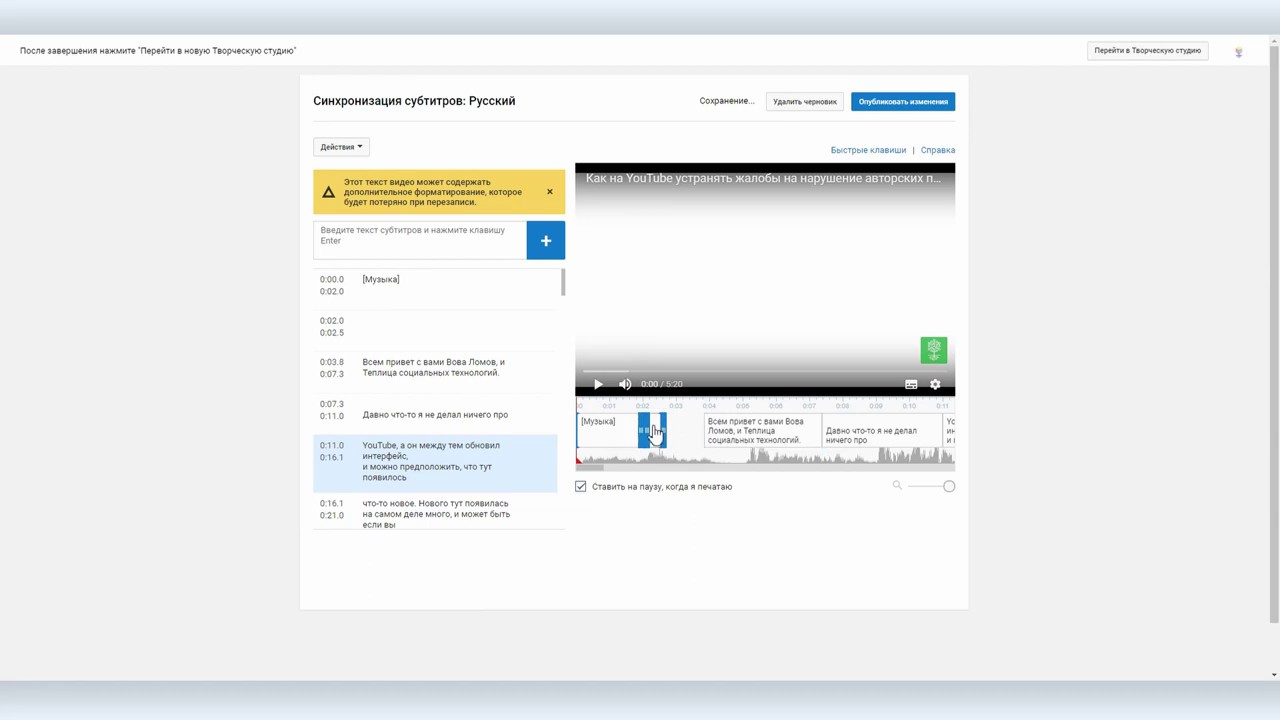
pyautogui.click(600, 393)
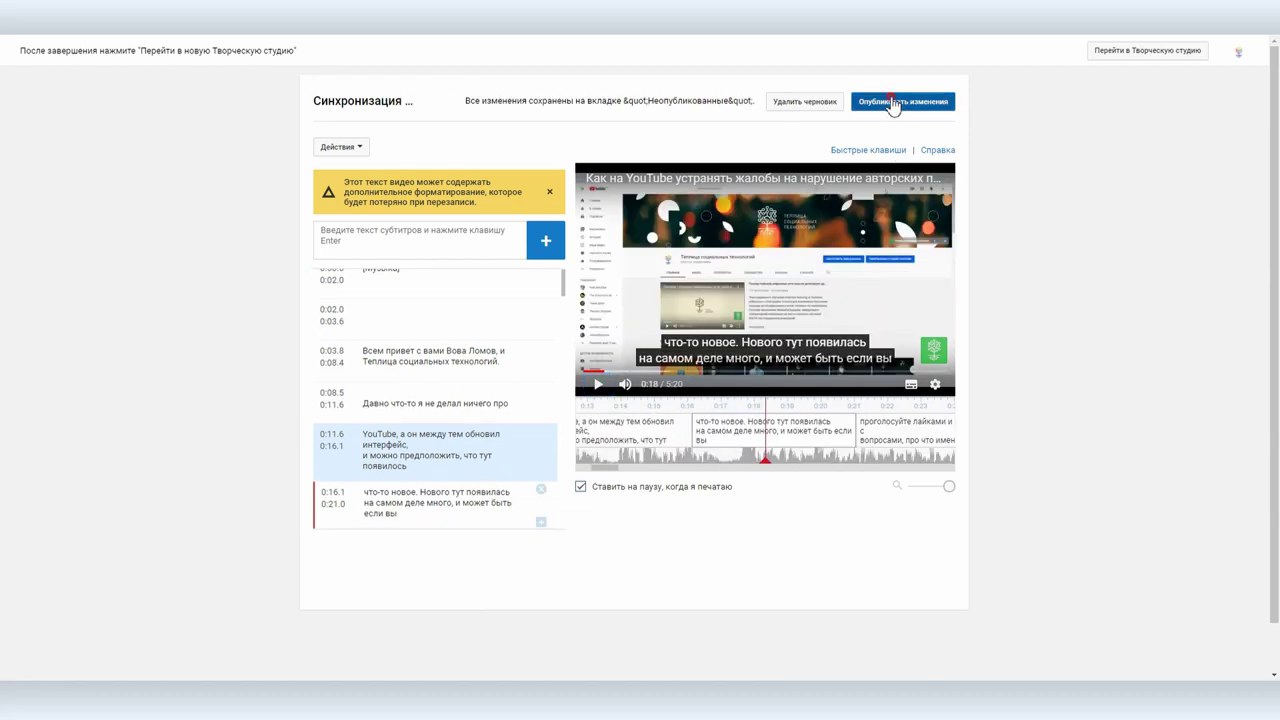
pyautogui.click(893, 104)
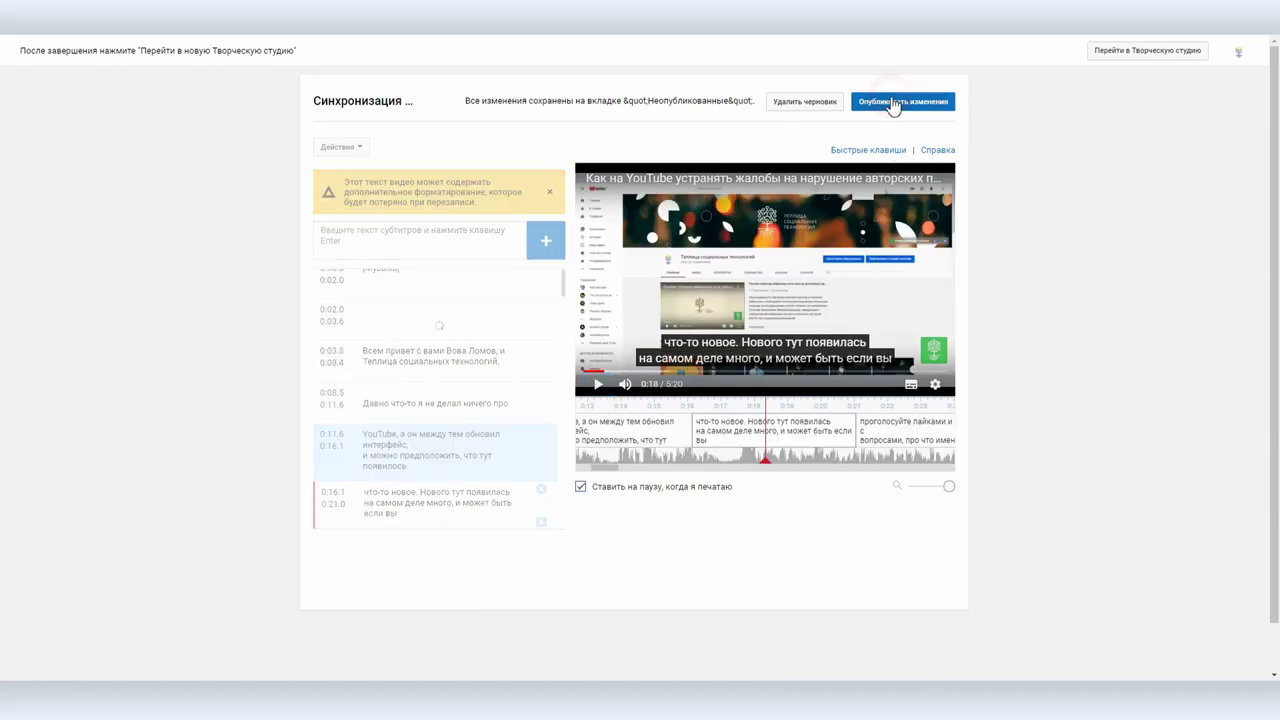
pyautogui.click(737, 389)
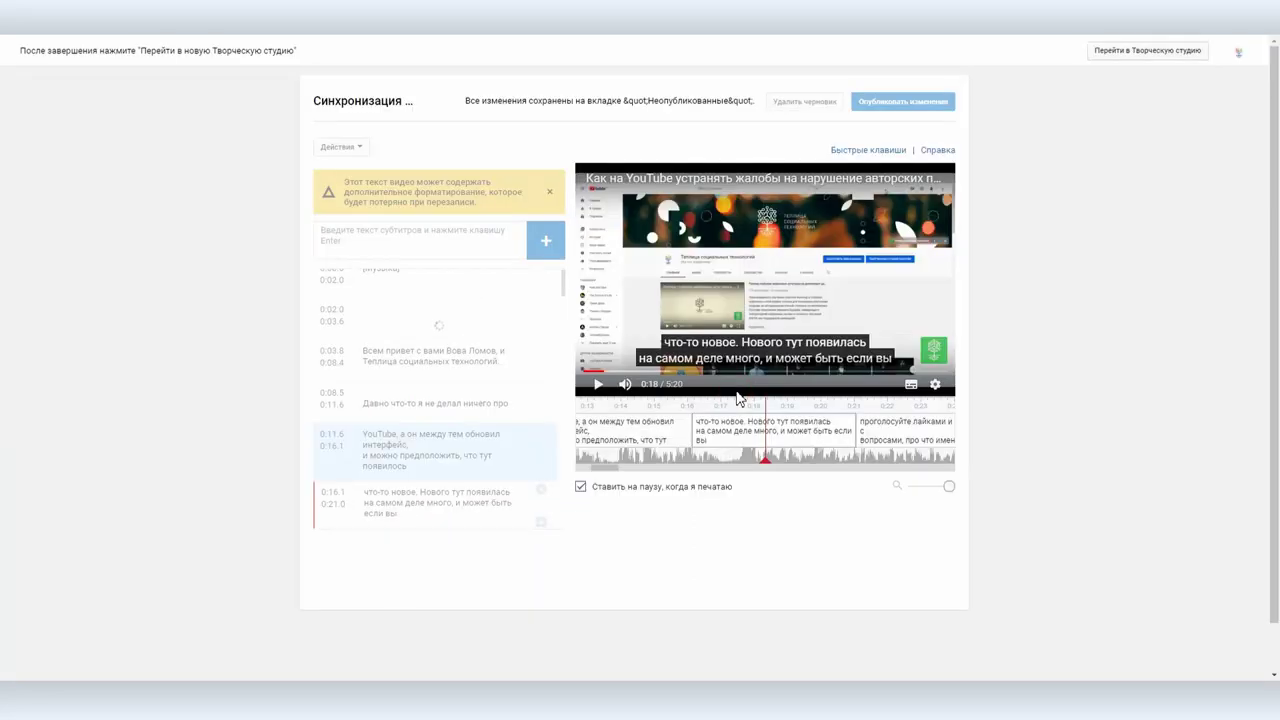